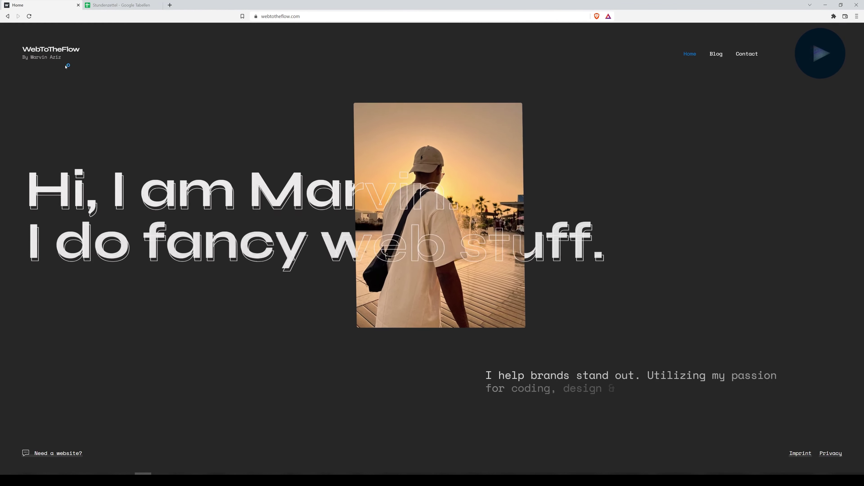
Open the animated full screen menu calendar entry and view its YT Thumbnail image.
left_click(716, 57)
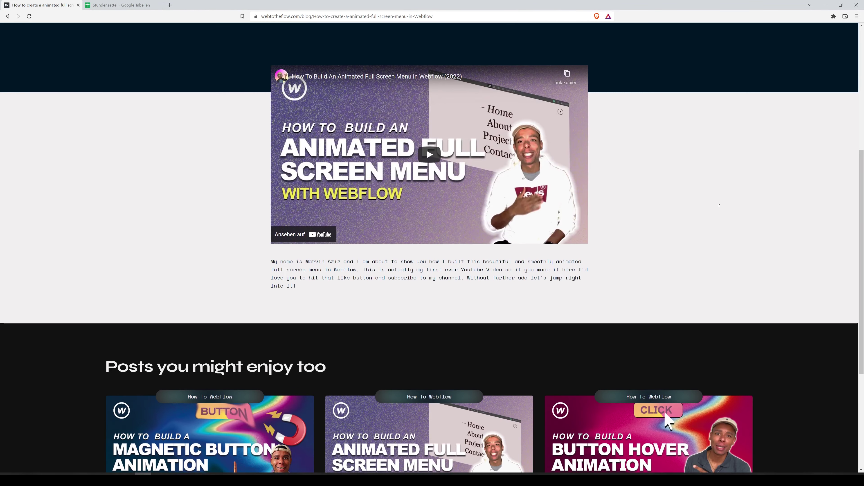
scroll(719, 205, "down", 2)
scroll(719, 205, "down", 3)
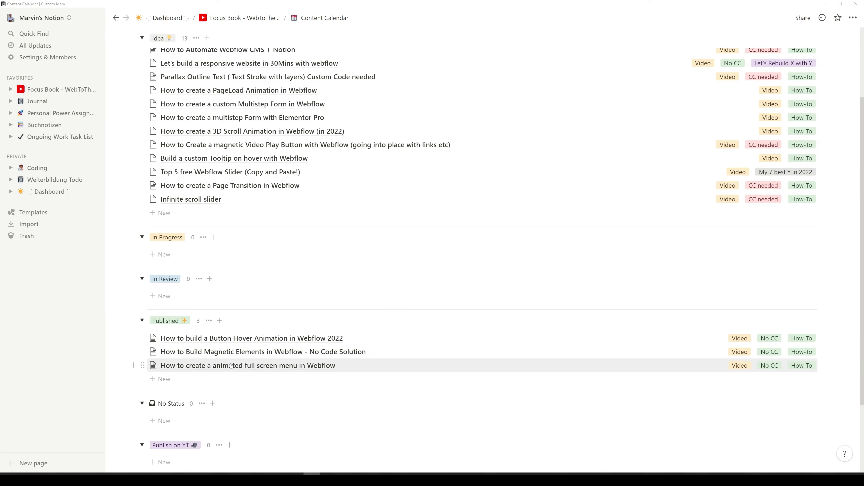
left_click(191, 366)
left_click(375, 207)
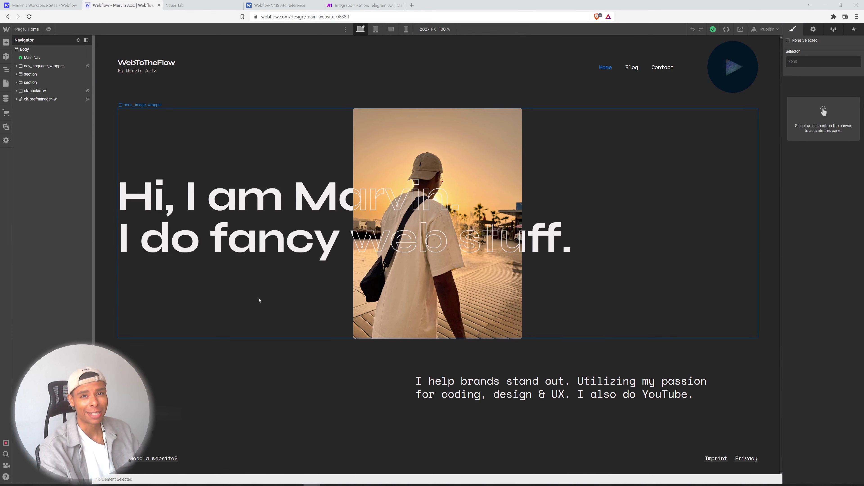
Load webtotheflow.com in the empty new tab.
left_click(174, 6)
left_click(279, 16)
type("webtotheflow.com")
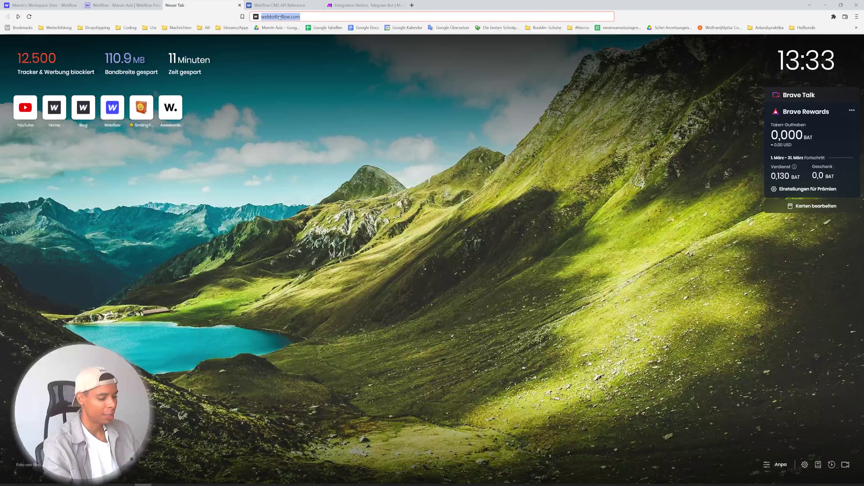
key("Return")
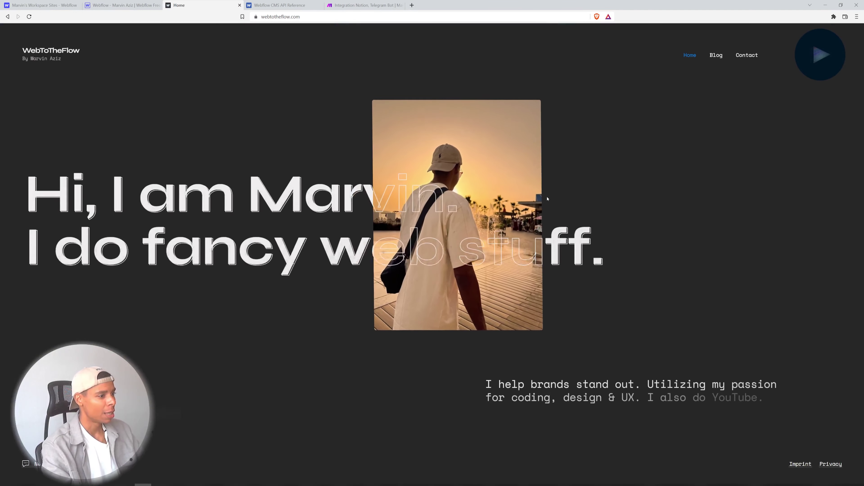
Highlight the 'I am Marvin … I do fancy' headline, then clear the selection and go to Contact.
left_click_drag(85, 185, 320, 253)
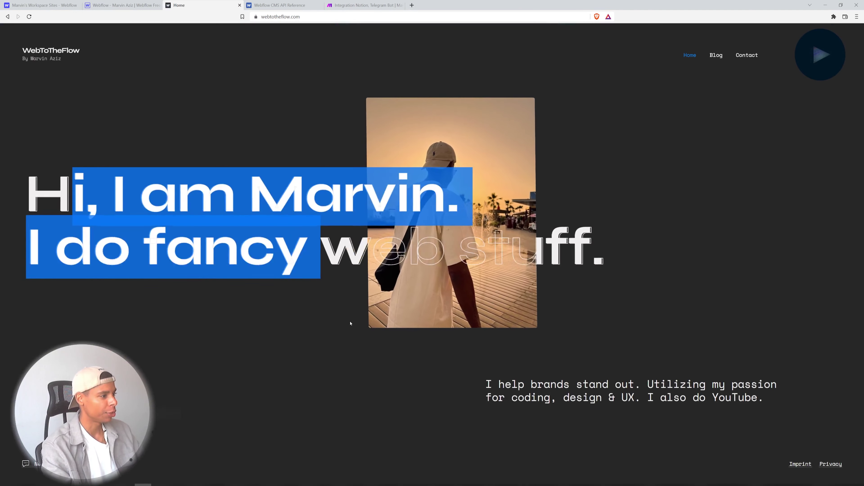
left_click(349, 322)
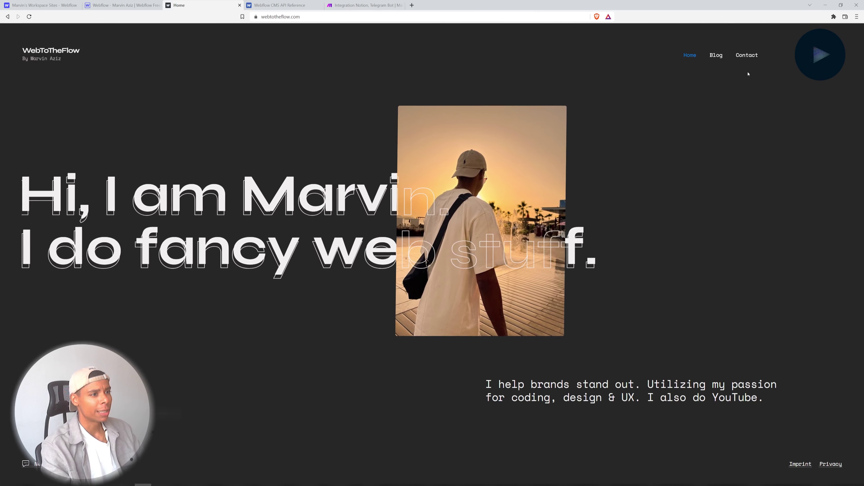
left_click(748, 58)
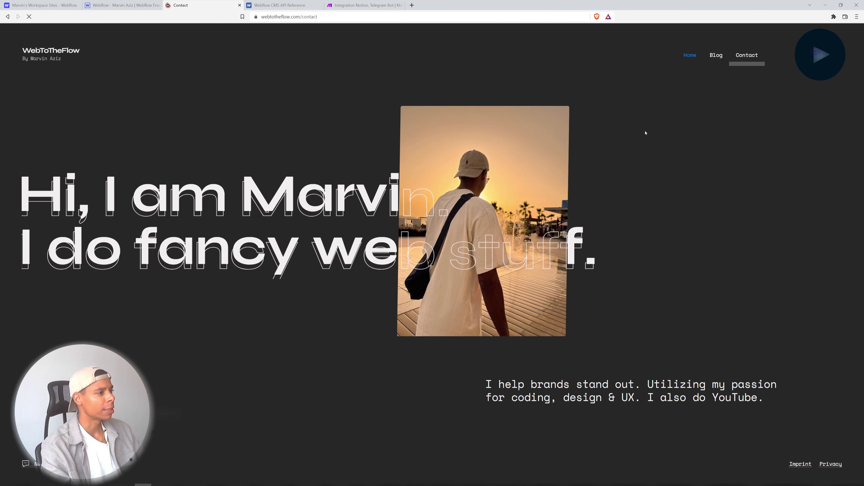
Scroll through the Contact form's name, email, service and message fields.
scroll(388, 165, "down", 1)
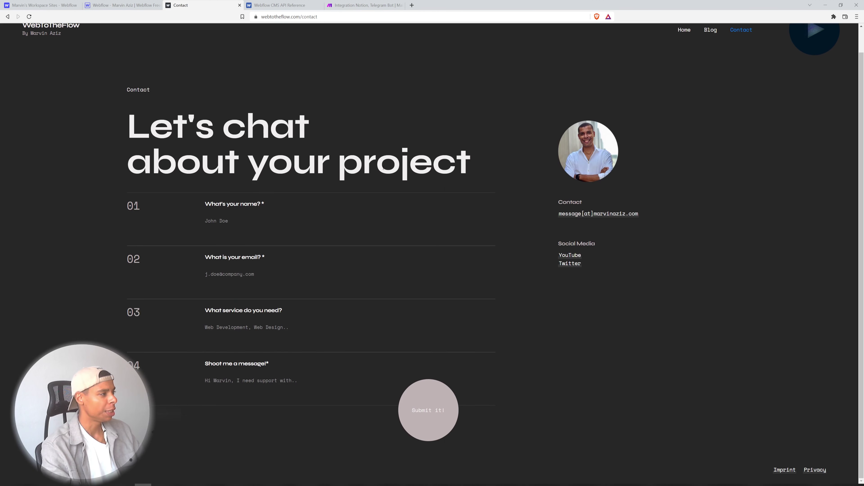
scroll(384, 169, "up", 1)
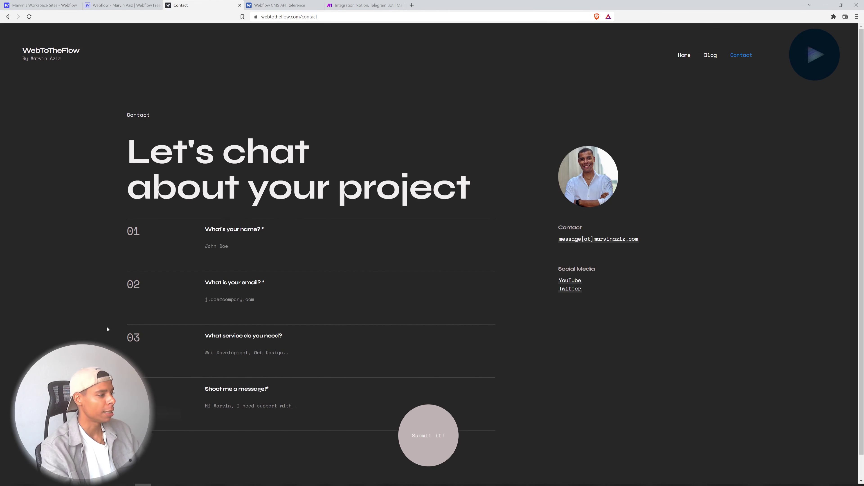
scroll(114, 316, "down", 1)
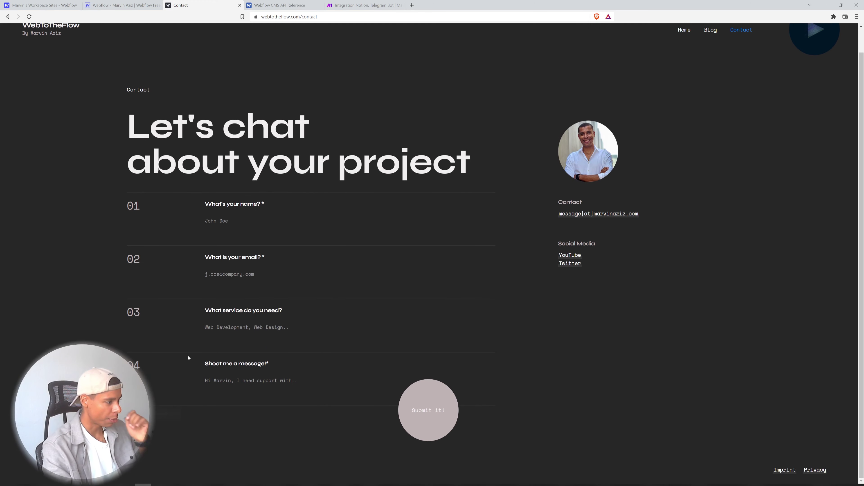
scroll(606, 219, "up", 1)
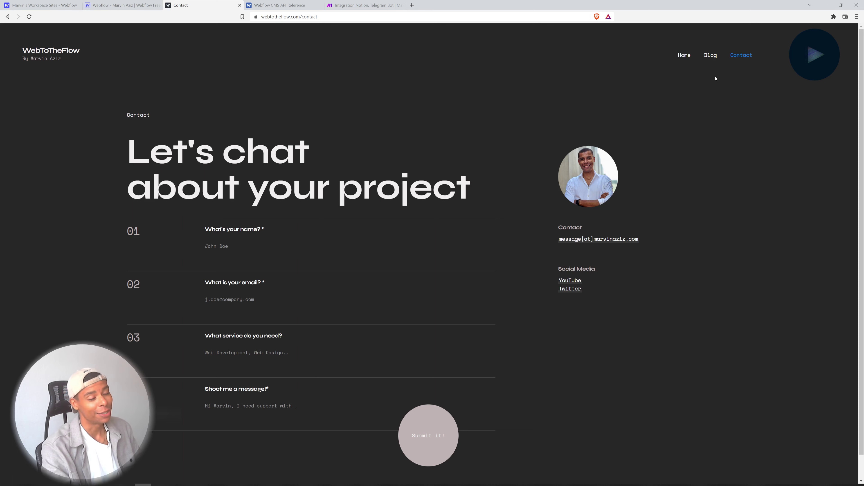
Go to the Blog page and scroll down to the Videos & Articles list.
left_click(712, 58)
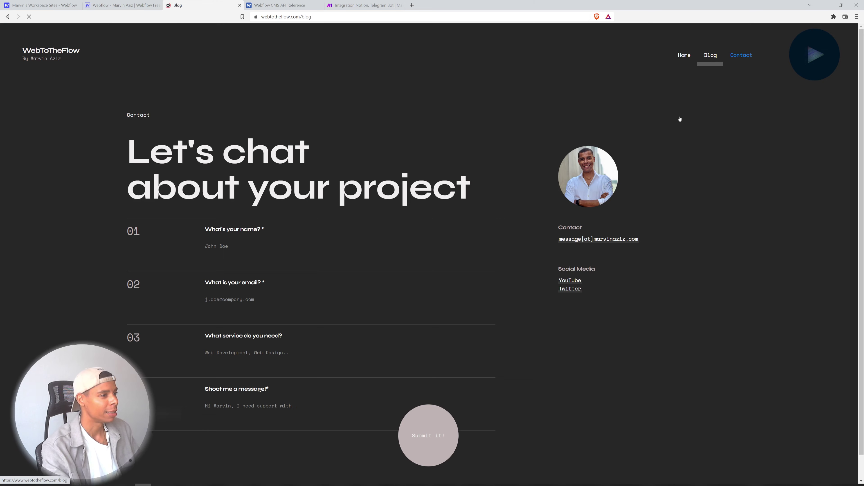
right_click(412, 210)
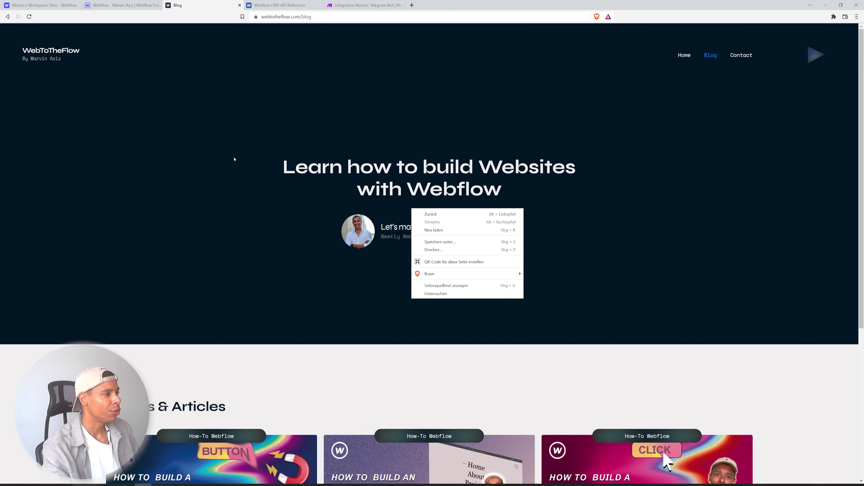
left_click(113, 198)
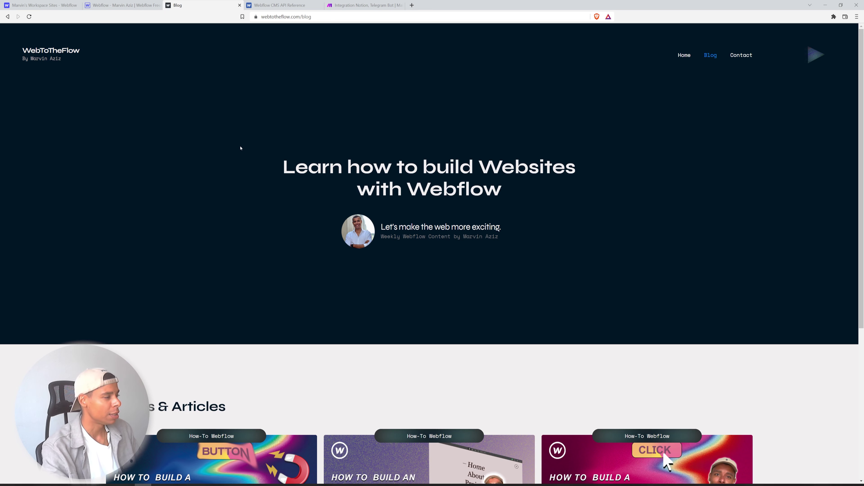
scroll(240, 147, "down", 2)
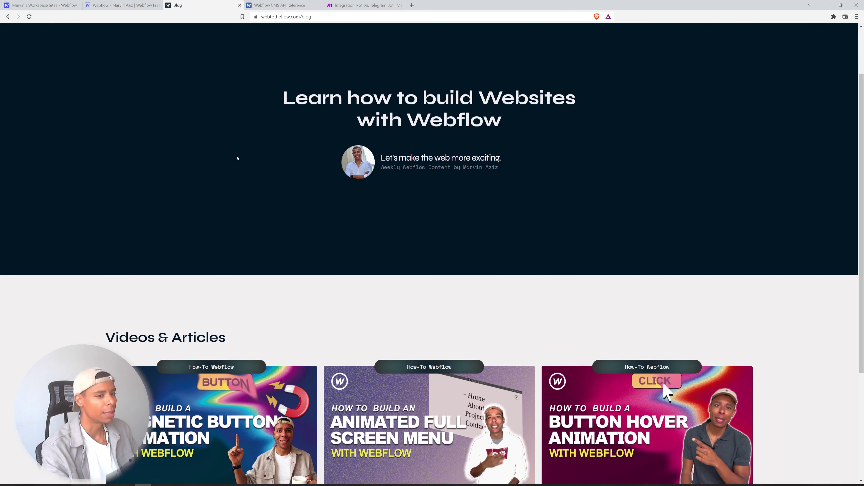
scroll(238, 158, "up", 1)
scroll(237, 158, "down", 1)
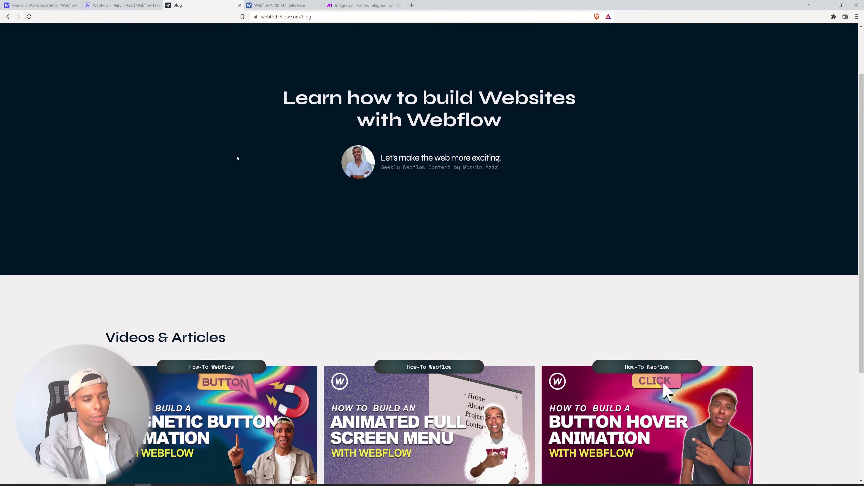
scroll(238, 160, "down", 4)
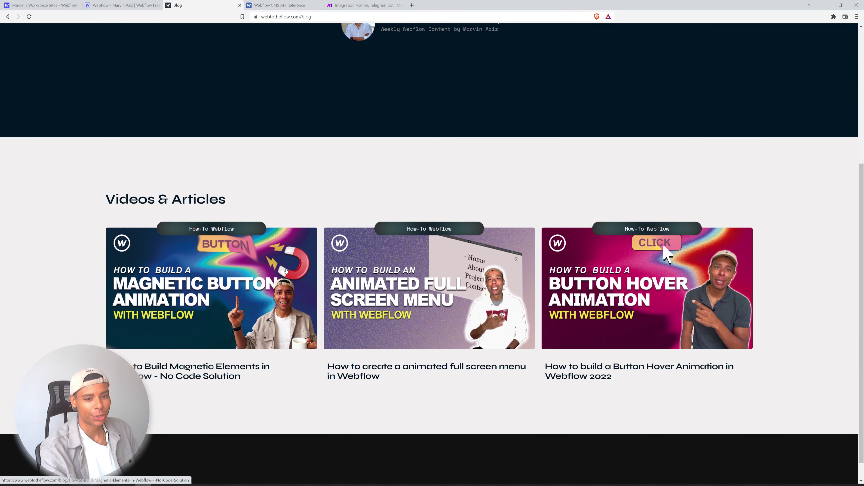
Open the 'How to create a animated full screen menu in Webflow' article and select its heading and subtitle.
left_click(429, 290)
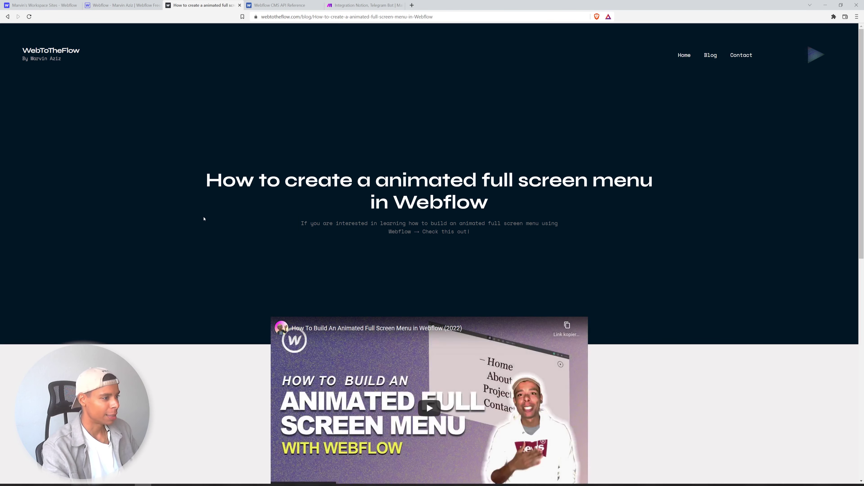
scroll(204, 219, "down", 3)
scroll(204, 218, "down", 3)
scroll(217, 197, "up", 5)
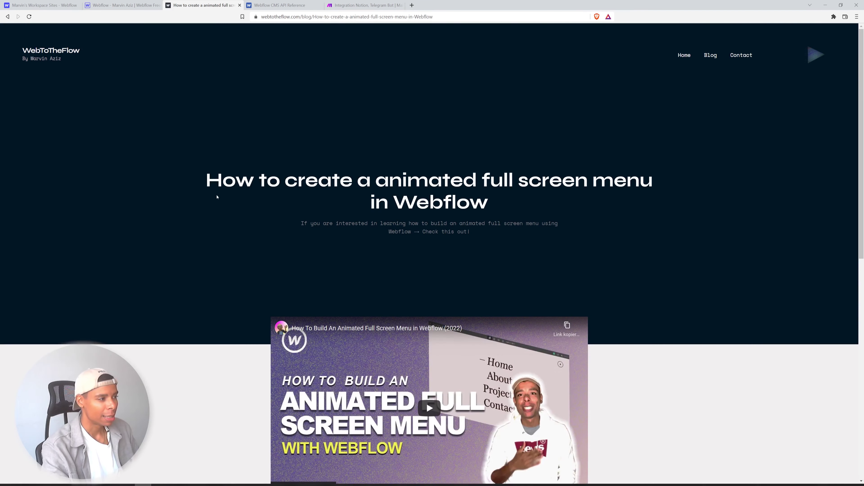
left_click_drag(208, 178, 534, 245)
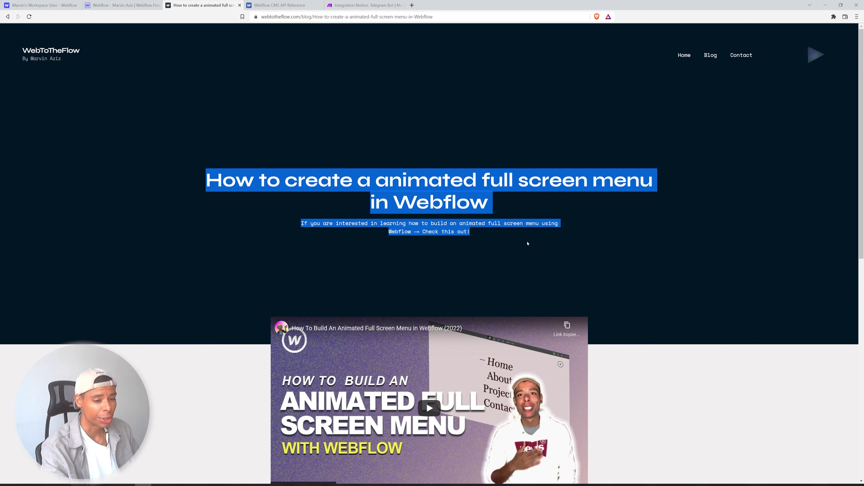
In the Webflow CMS panel, view the Blog Posts items and settings and start a new field.
left_click(144, 7)
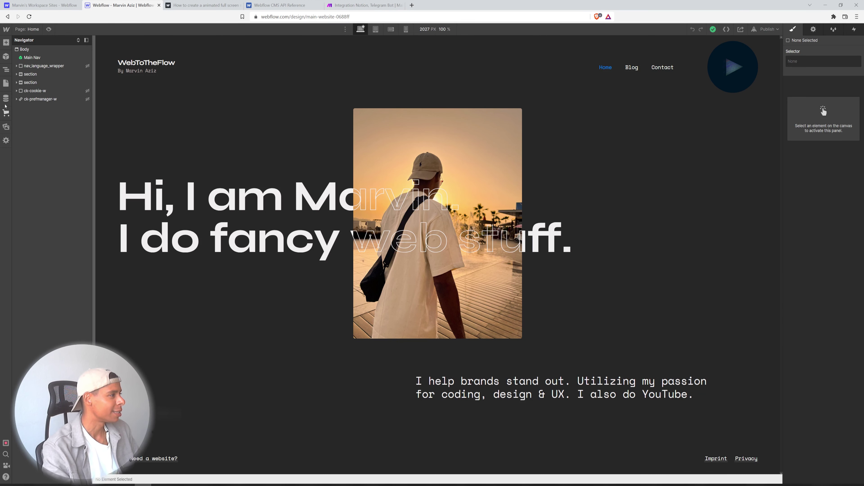
left_click(6, 99)
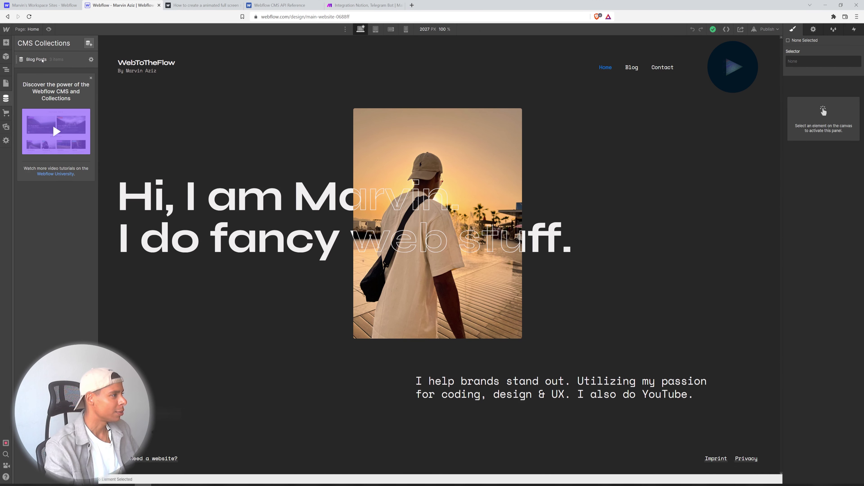
left_click(40, 60)
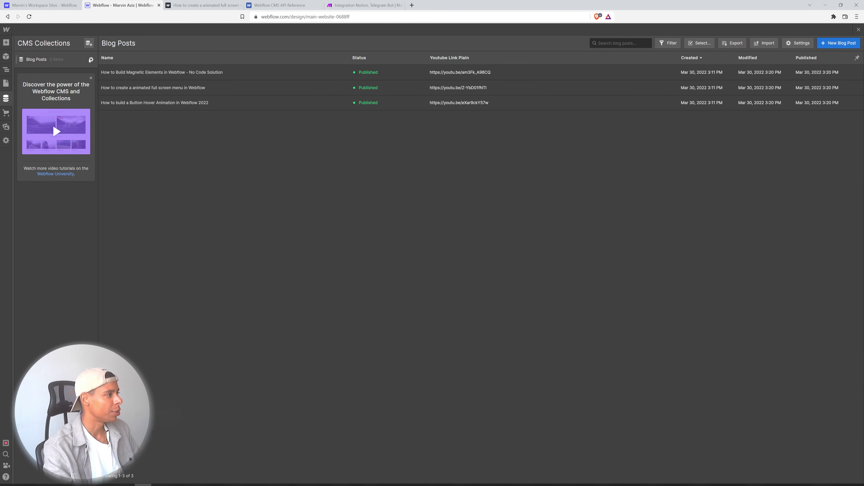
left_click(90, 60)
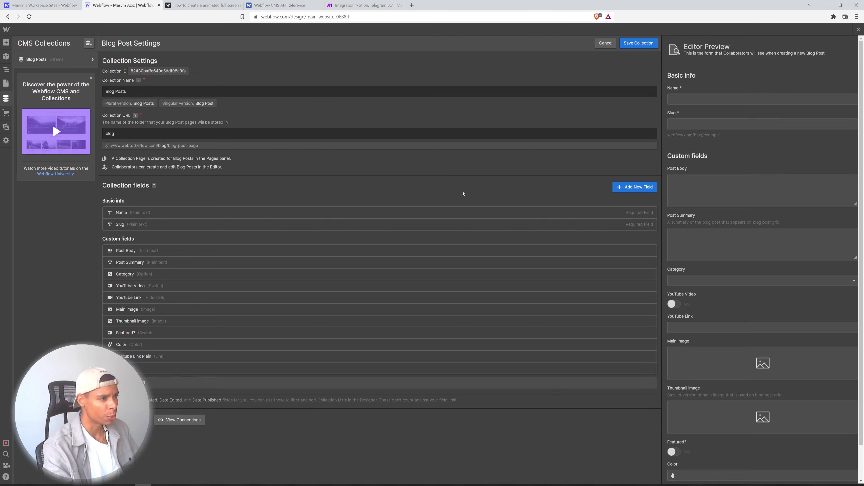
left_click(635, 187)
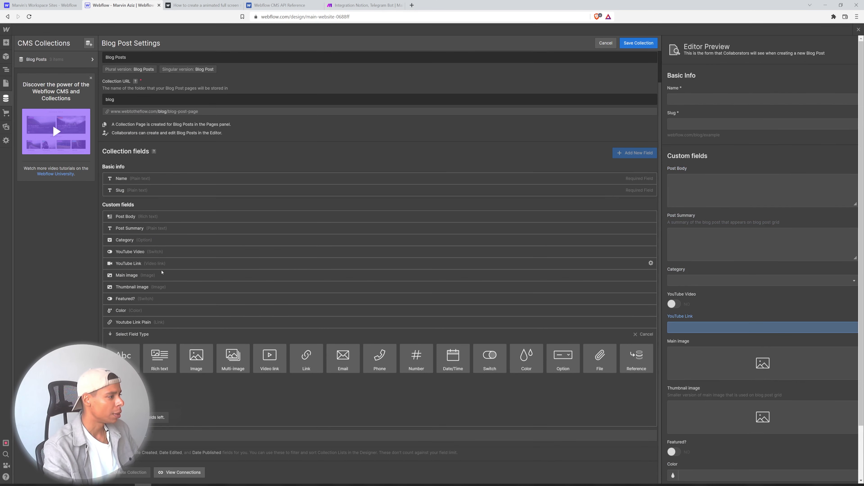
Discard the settings changes, open the full screen menu post and commit its lowercase slug.
left_click(91, 60)
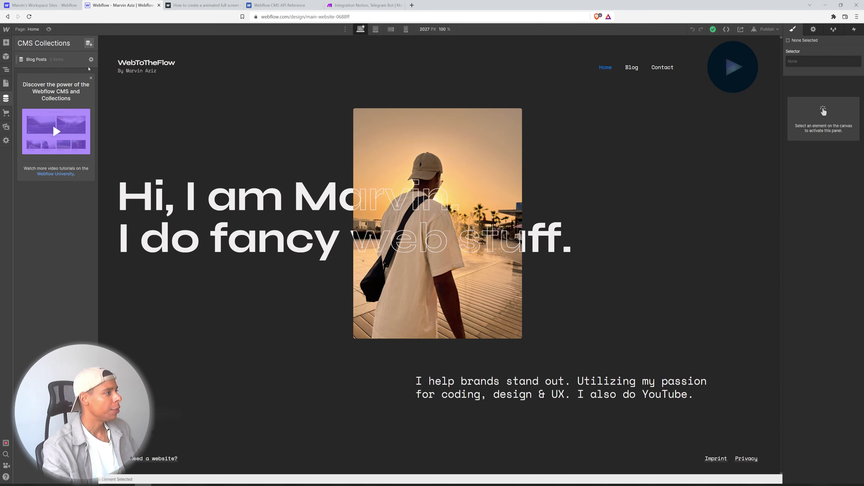
left_click(62, 61)
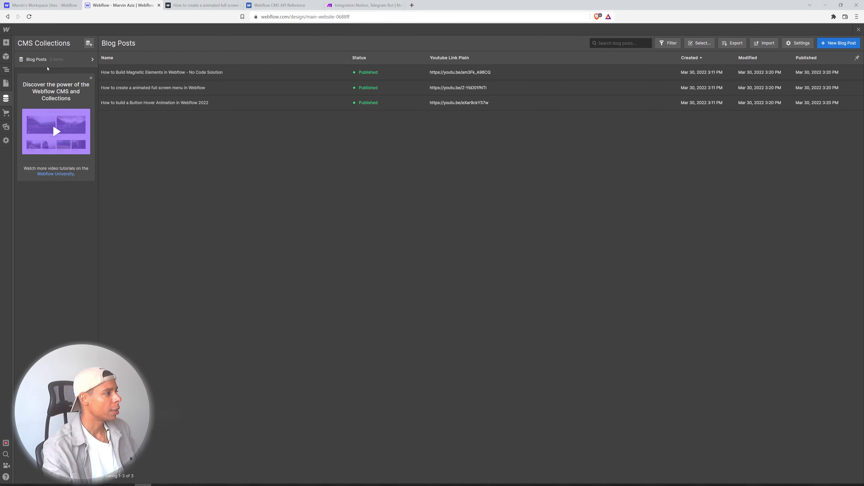
left_click(194, 88)
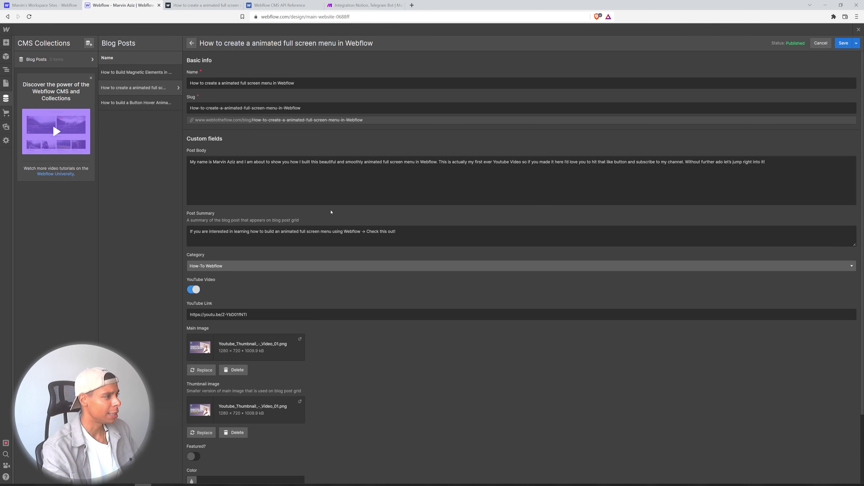
left_click_drag(215, 83, 297, 83)
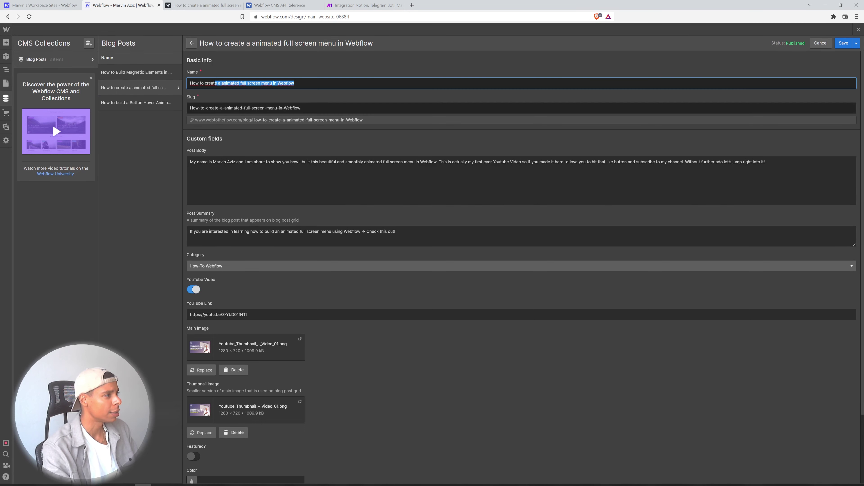
left_click_drag(216, 108, 355, 109)
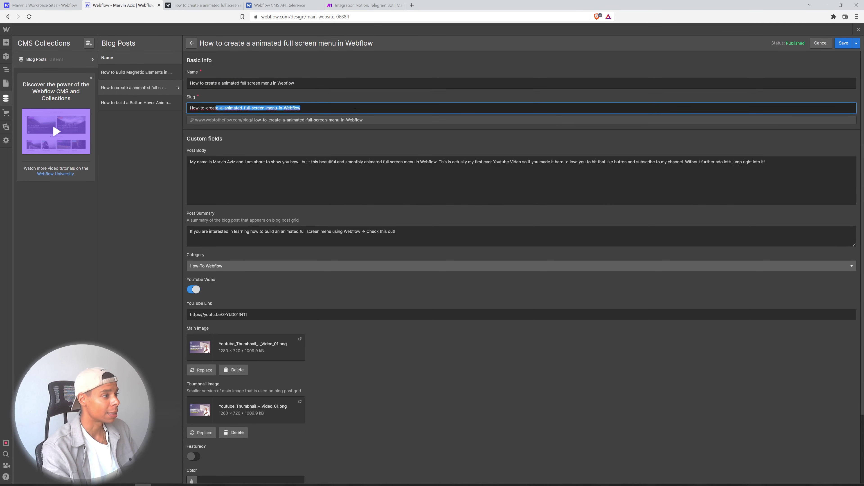
left_click(277, 166)
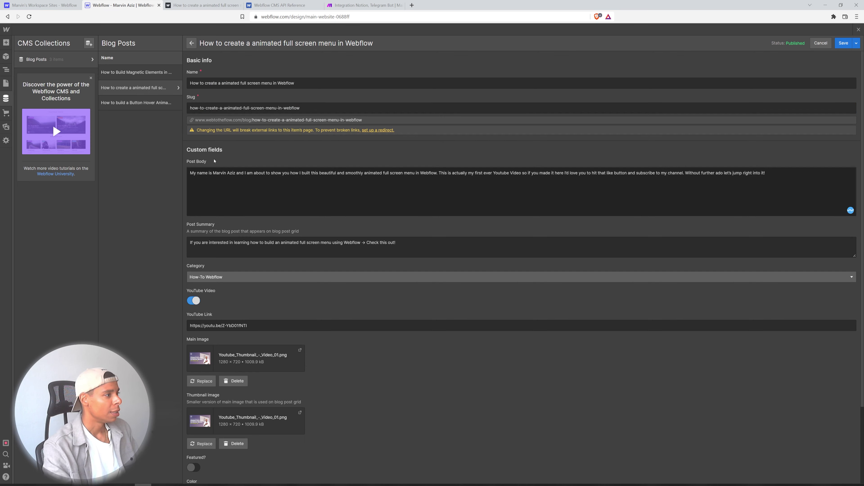
scroll(446, 180, "down", 3)
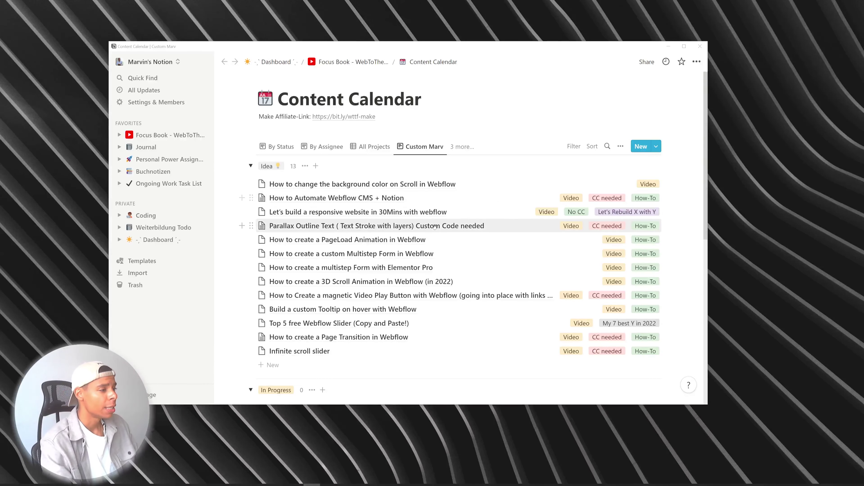
Open the published 'How to build a Button Hover Animation in Webflow 2022' entry and scroll its properties.
scroll(450, 221, "down", 5)
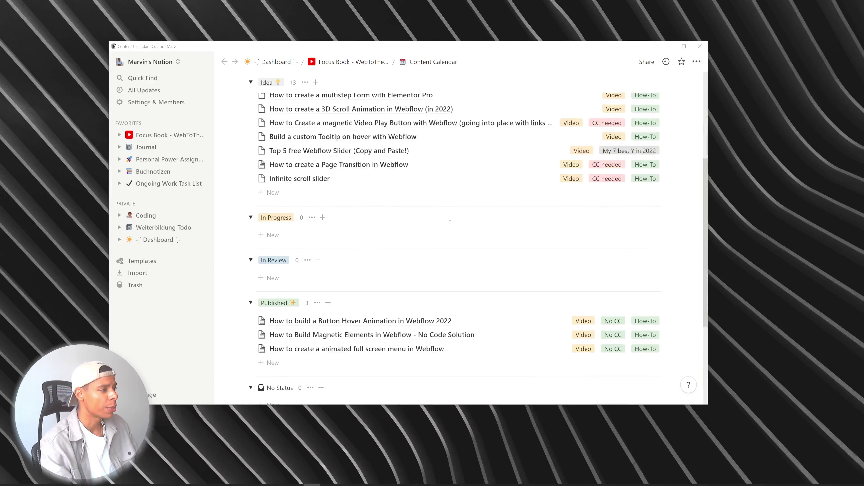
scroll(313, 259, "up", 4)
scroll(314, 259, "down", 7)
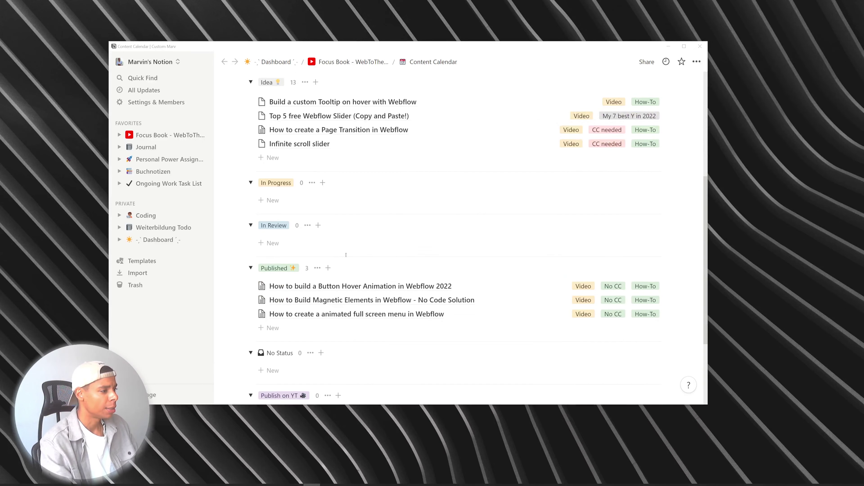
scroll(345, 261, "up", 3)
scroll(345, 261, "up", 6)
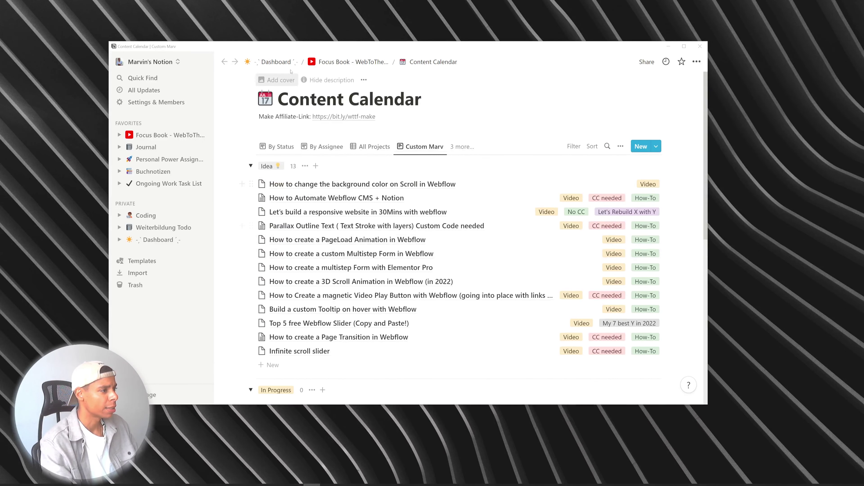
scroll(428, 204, "down", 7)
scroll(429, 205, "down", 2)
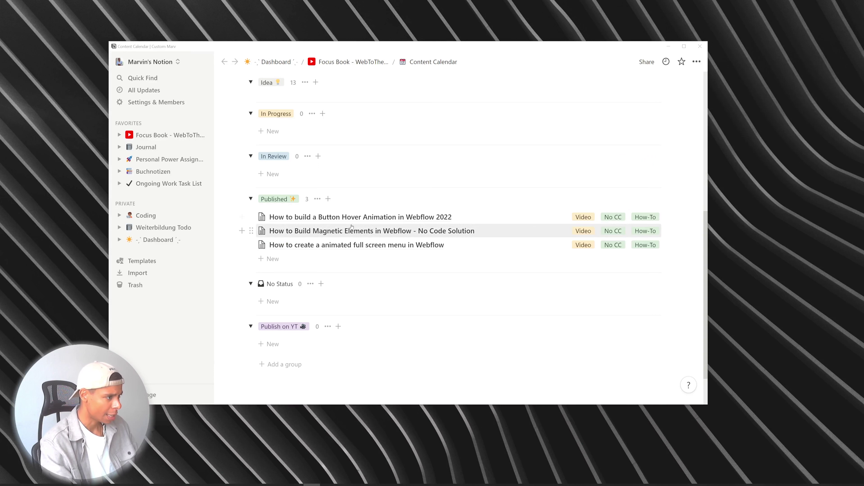
left_click(331, 221)
scroll(322, 213, "down", 2)
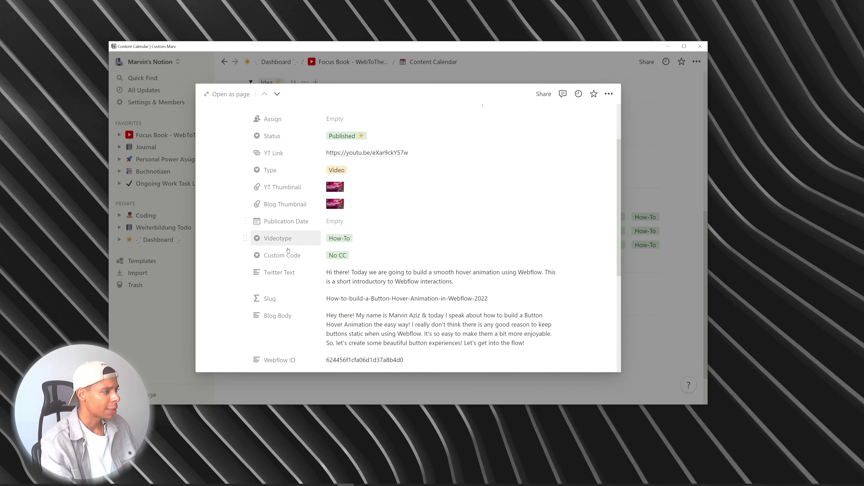
scroll(275, 316, "up", 3)
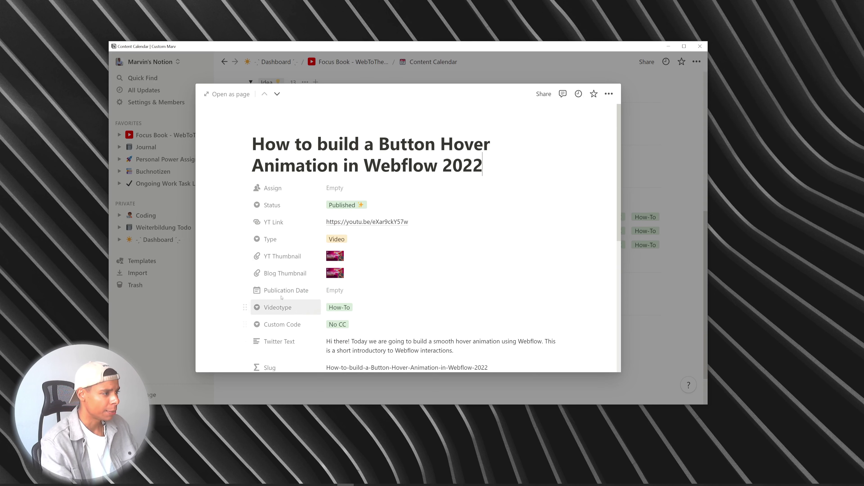
scroll(284, 270, "down", 5)
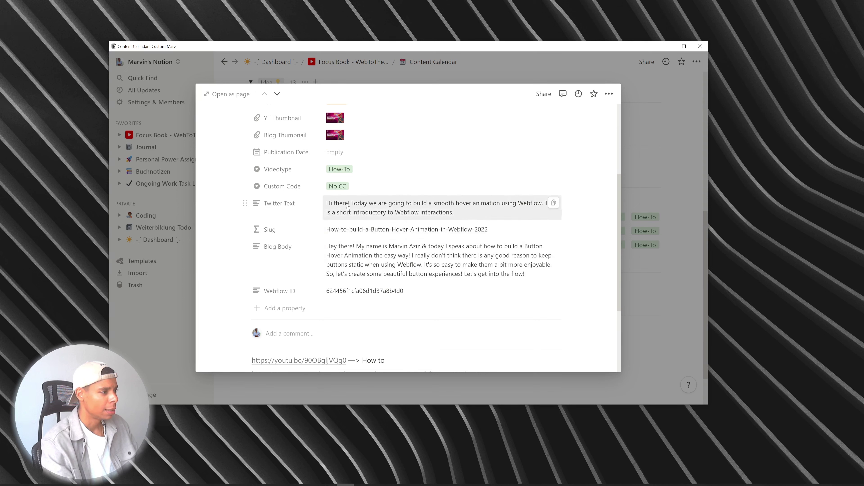
scroll(338, 210, "up", 4)
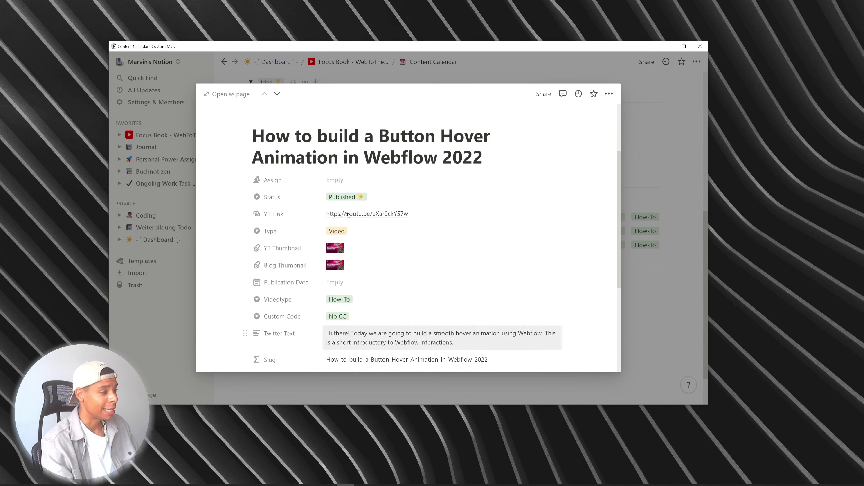
scroll(308, 169, "down", 6)
scroll(307, 169, "up", 1)
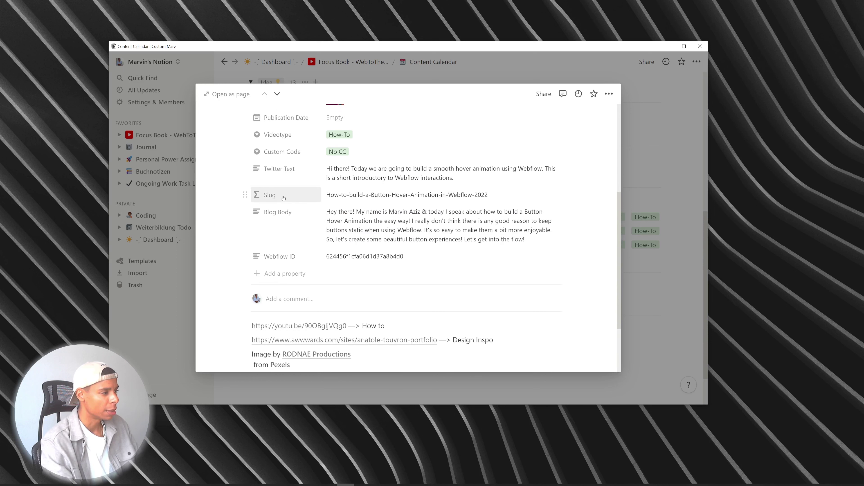
Inspect the Slug property's formula and close the editor without changes.
left_click(270, 195)
left_click(400, 200)
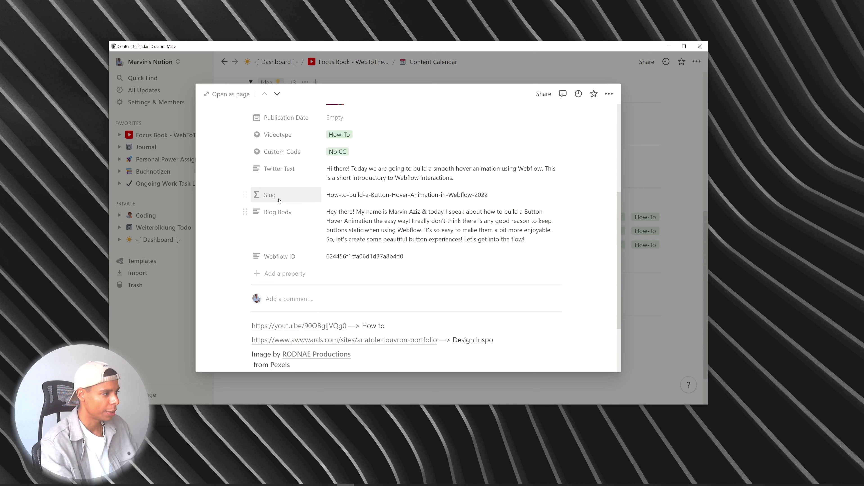
left_click(270, 194)
left_click(267, 263)
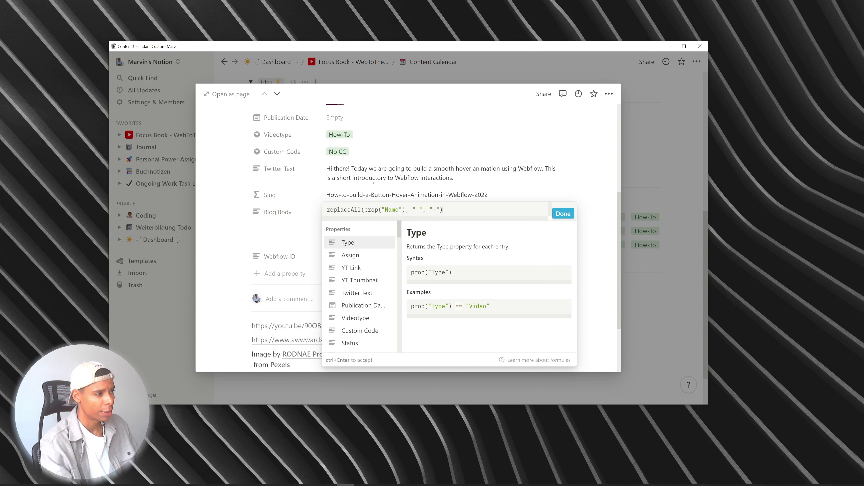
left_click_drag(414, 209, 416, 210)
left_click(279, 228)
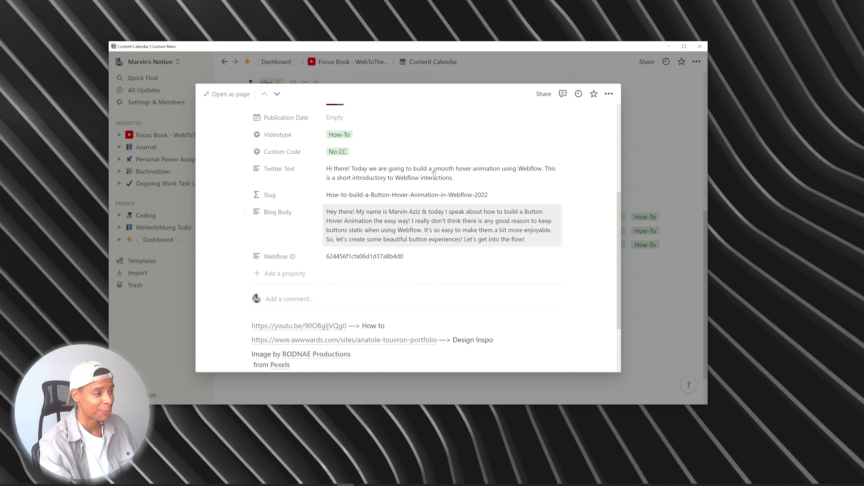
scroll(271, 210, "up", 5)
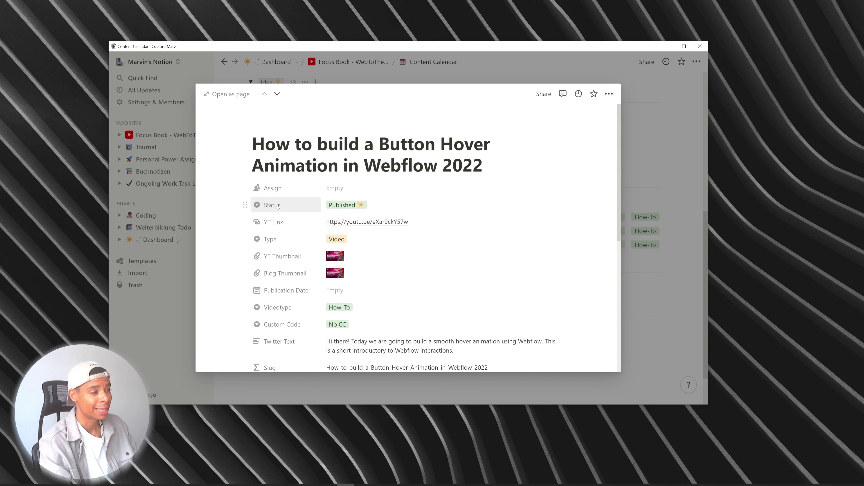
Confirm the post's Status stays Published and look at its Webflow ID without editing it.
left_click(373, 203)
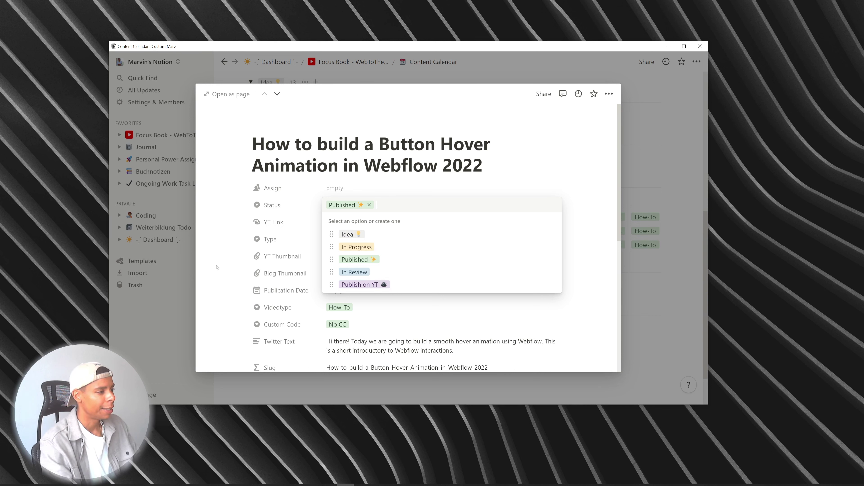
left_click(217, 267)
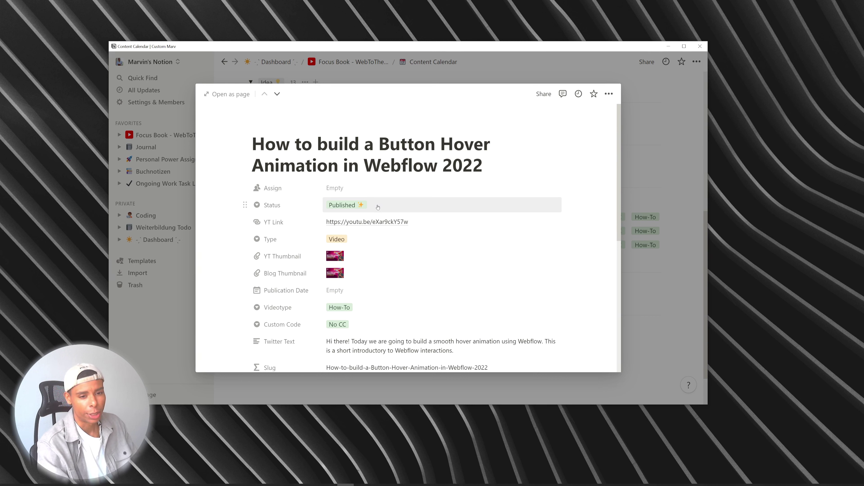
scroll(368, 222, "down", 4)
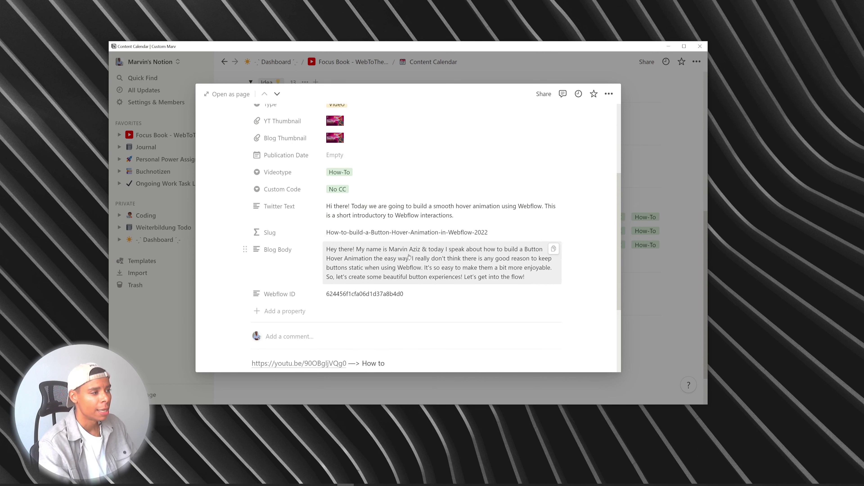
scroll(412, 264, "up", 3)
scroll(401, 238, "down", 1)
scroll(401, 239, "down", 2)
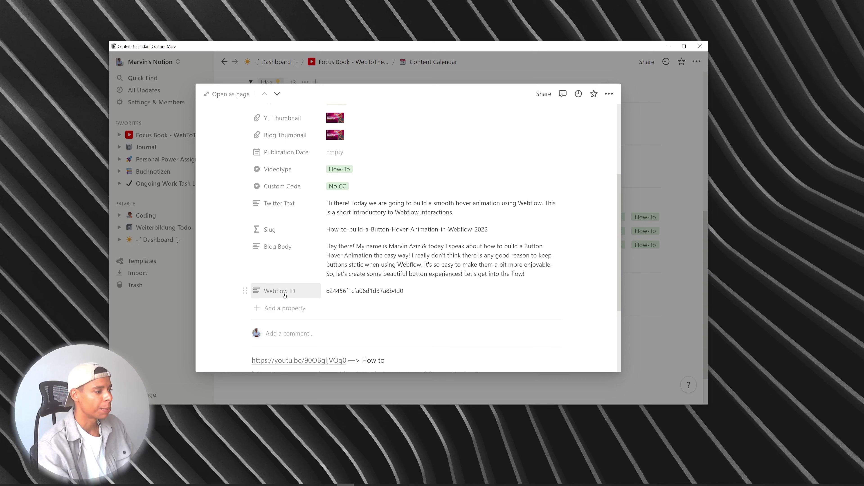
left_click(363, 293)
left_click(306, 295)
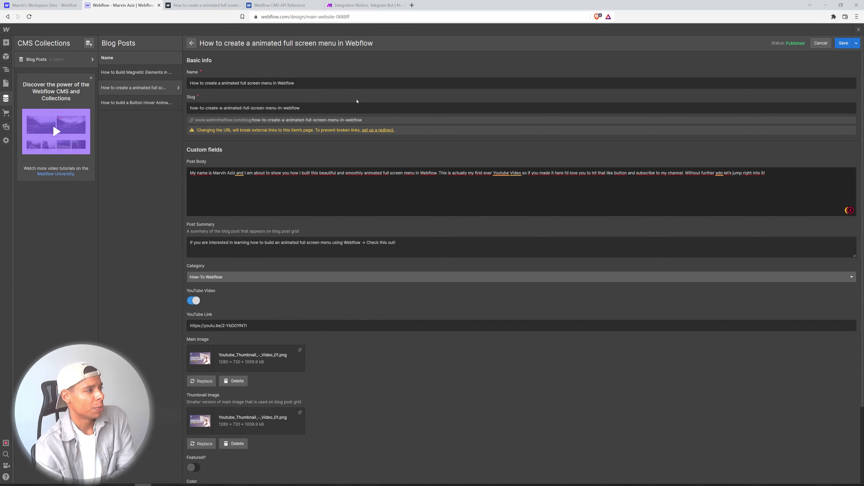
Browse the Webflow CMS API Reference's Domains and Ecommerce sections up to Patch Live Collection Item.
left_click(265, 4)
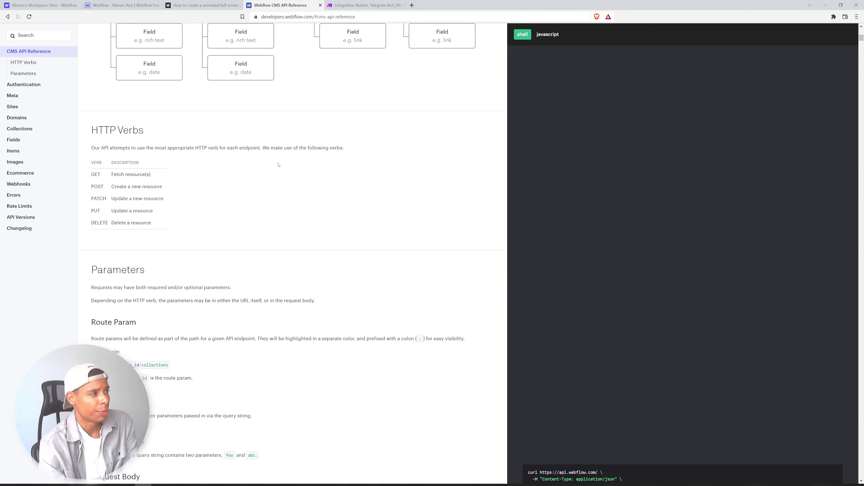
scroll(278, 164, "up", 13)
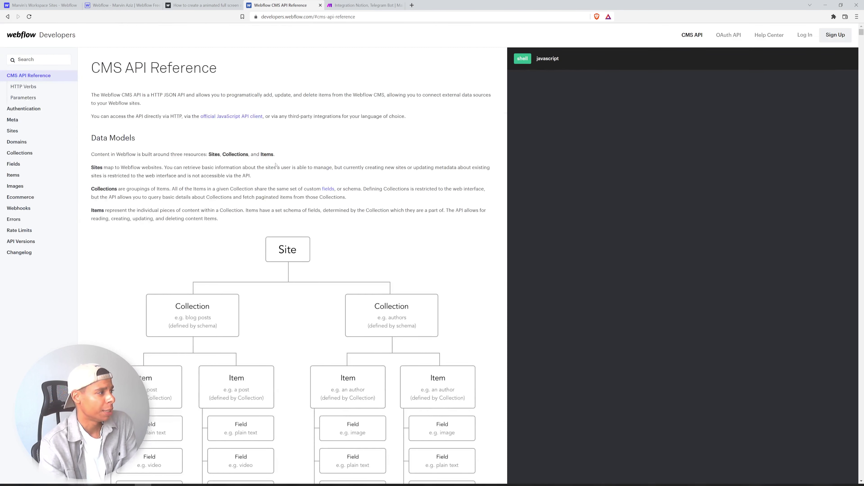
left_click(16, 141)
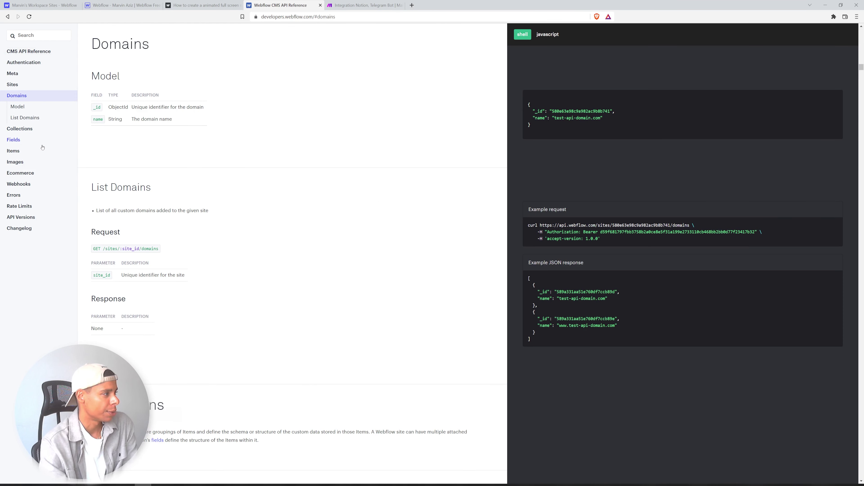
scroll(111, 186, "down", 8)
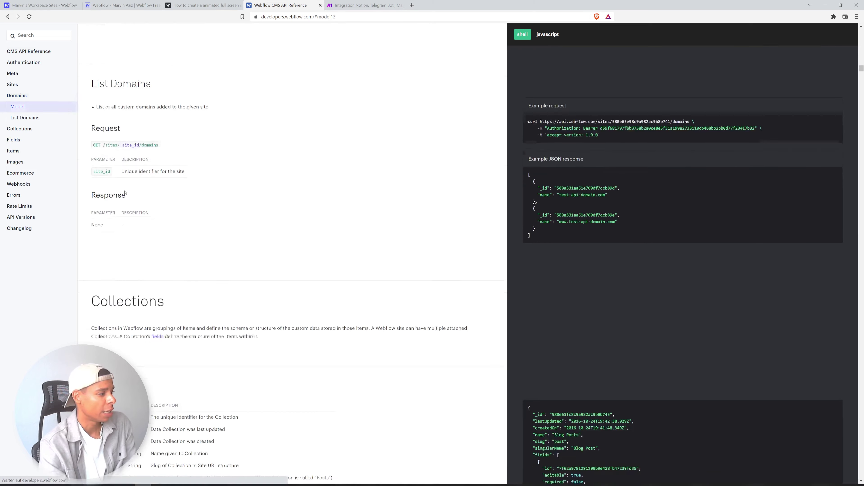
left_click(21, 173)
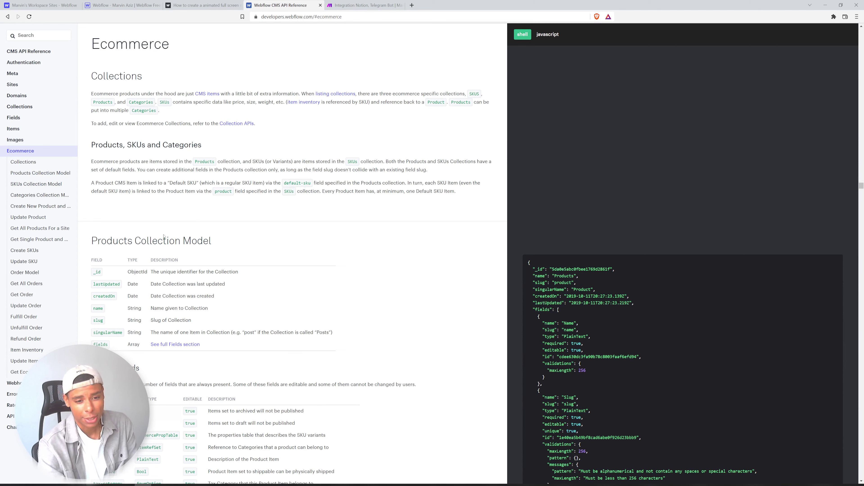
scroll(227, 123, "up", 20)
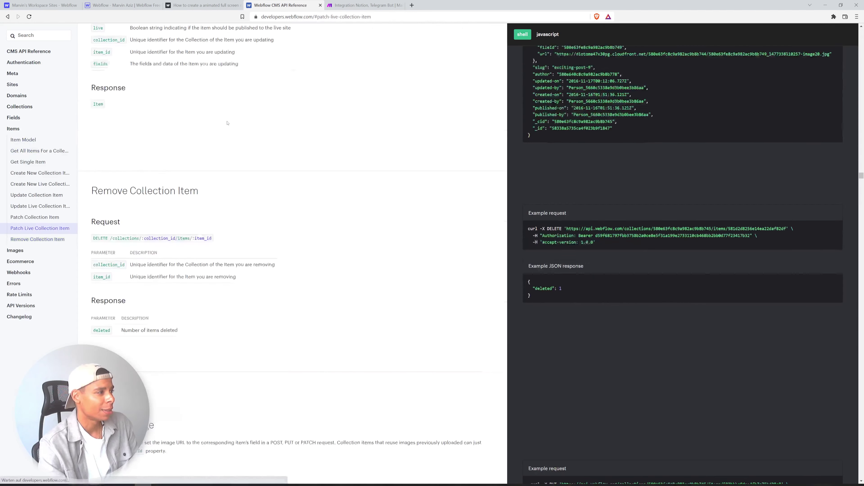
scroll(227, 123, "up", 7)
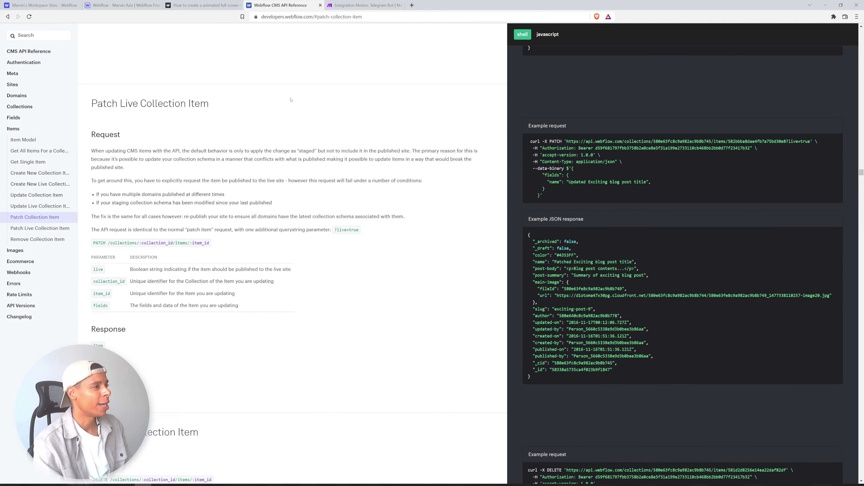
left_click(345, 7)
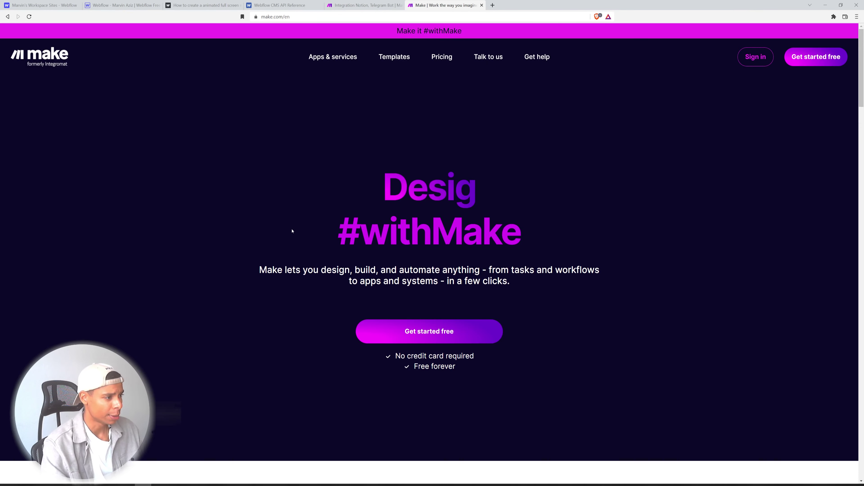
Scroll the Make homepage and browse the Templates gallery.
scroll(292, 231, "down", 10)
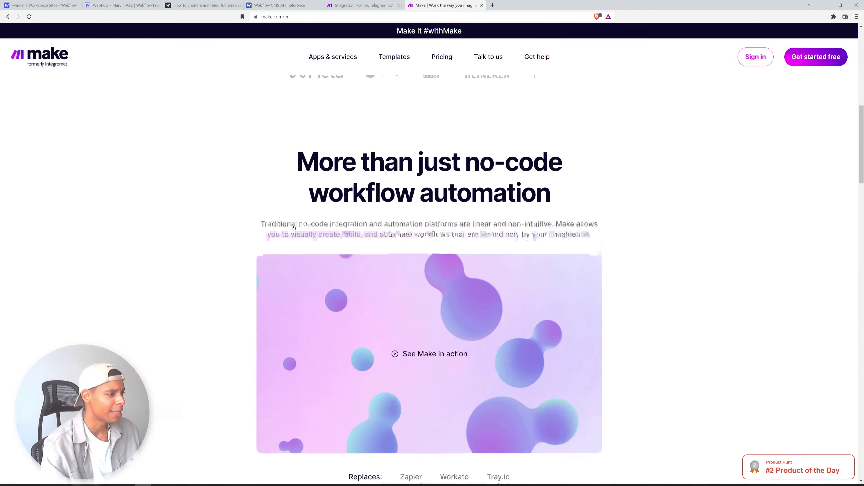
scroll(293, 227, "down", 15)
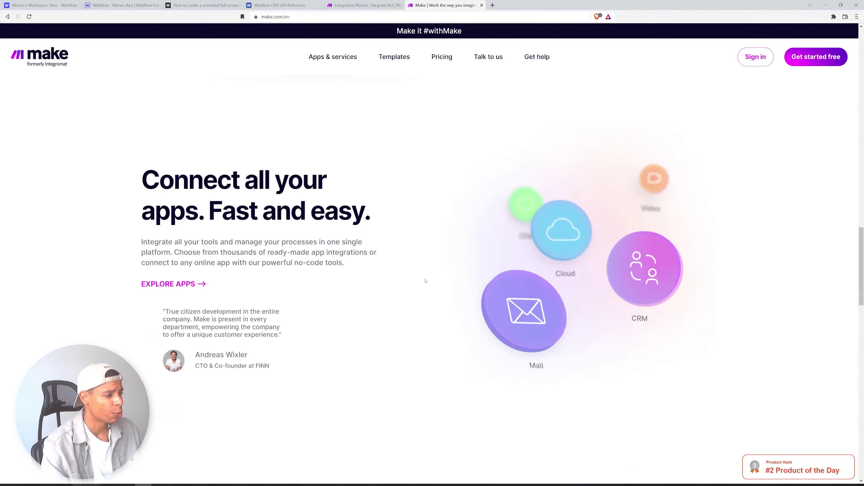
scroll(425, 281, "down", 15)
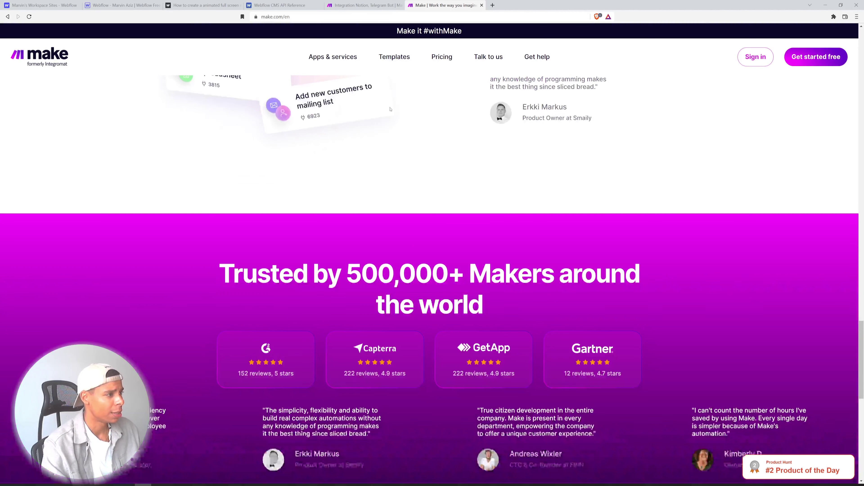
left_click(394, 57)
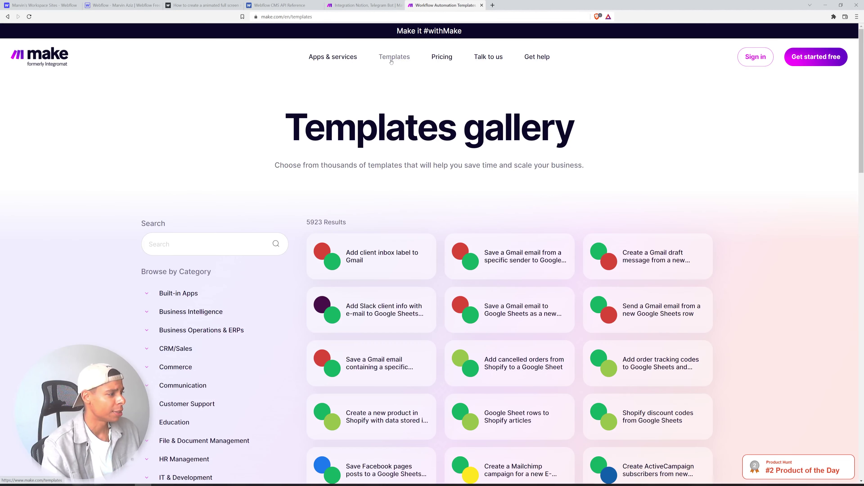
scroll(575, 265, "down", 5)
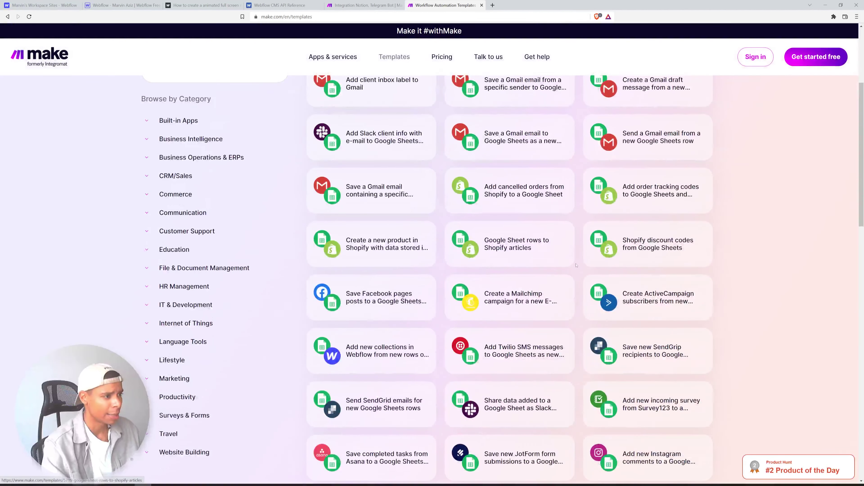
scroll(558, 299, "down", 5)
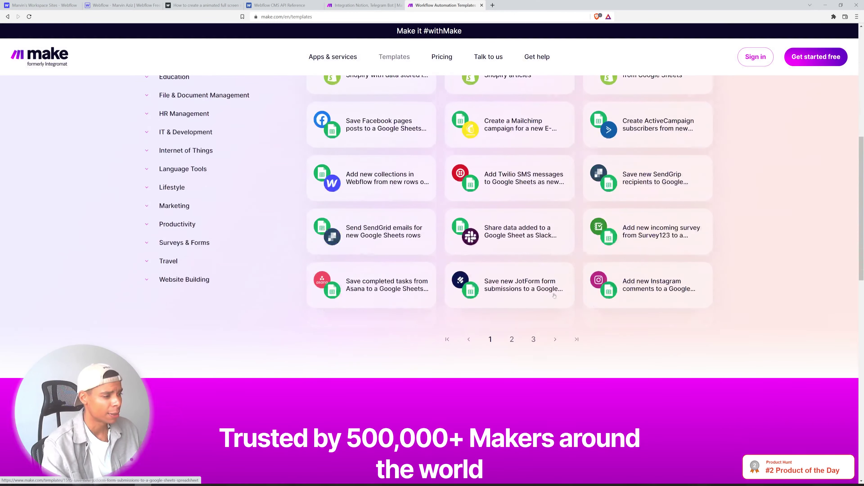
scroll(530, 301, "up", 3)
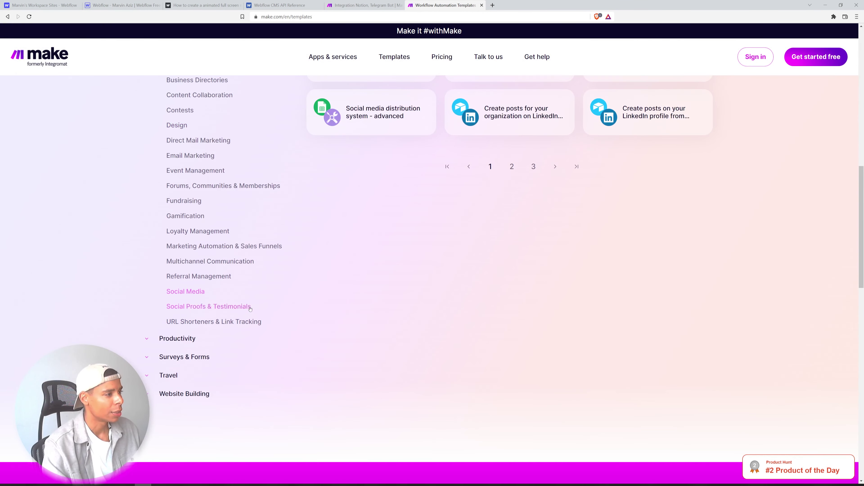
scroll(250, 309, "up", 10)
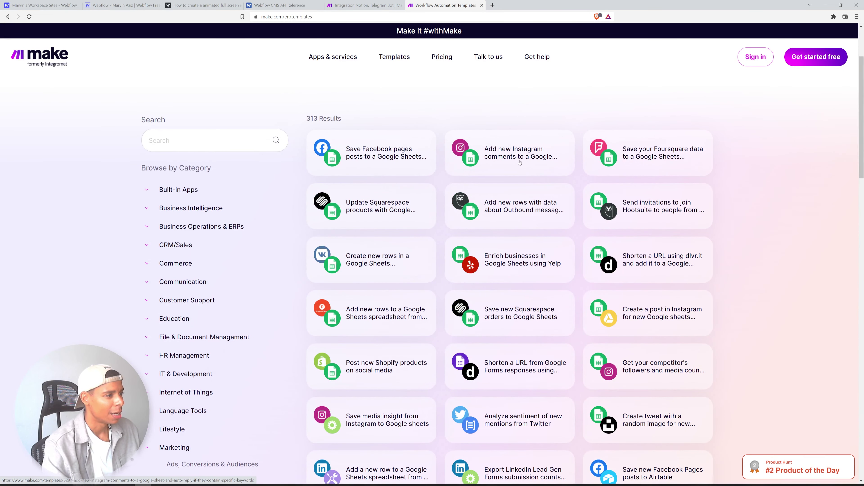
Open the 'Add new Instagram comments to a Google Sheet' template and highlight its title.
left_click(501, 156)
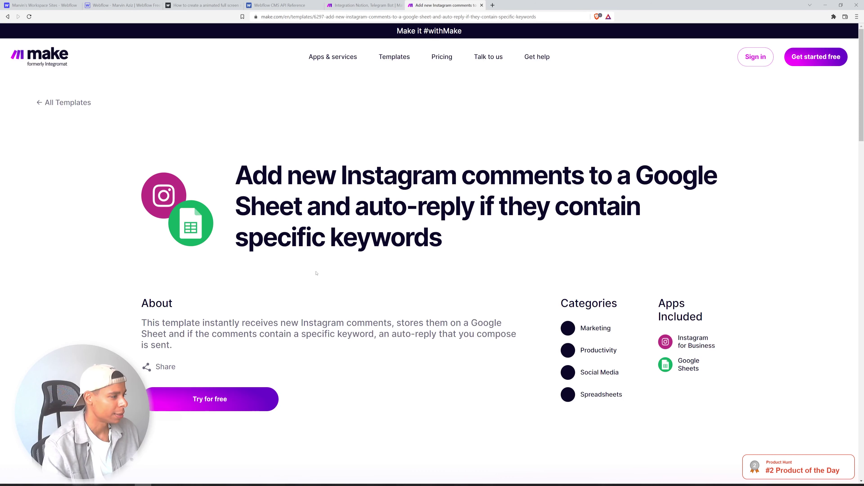
left_click_drag(252, 176, 490, 179)
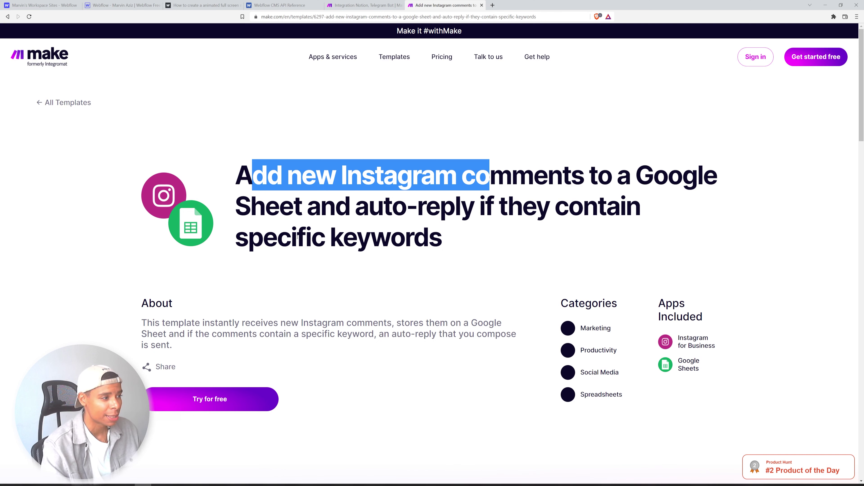
left_click_drag(298, 235, 390, 252)
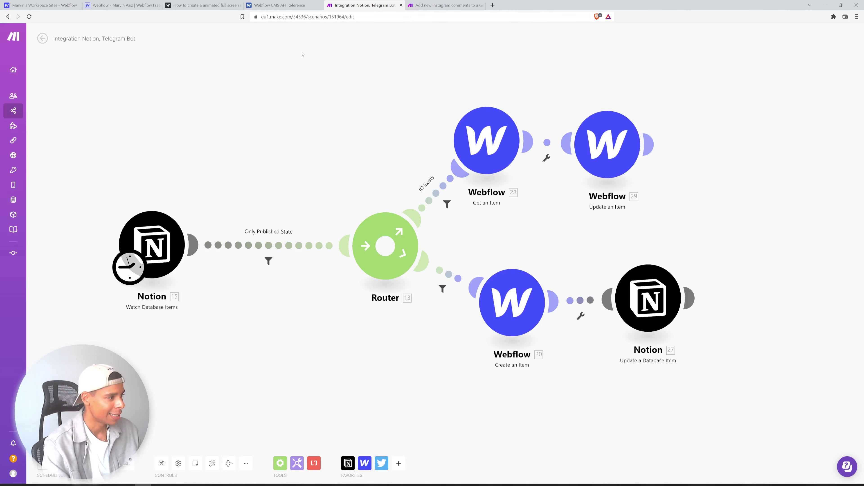
Open the Notion Watch Database Items trigger, which watches by created time with limit 150.
mouse_move(360, 187)
left_mouse_down()
mouse_move(353, 171)
mouse_move(377, 186)
left_mouse_up()
mouse_move(21, 53)
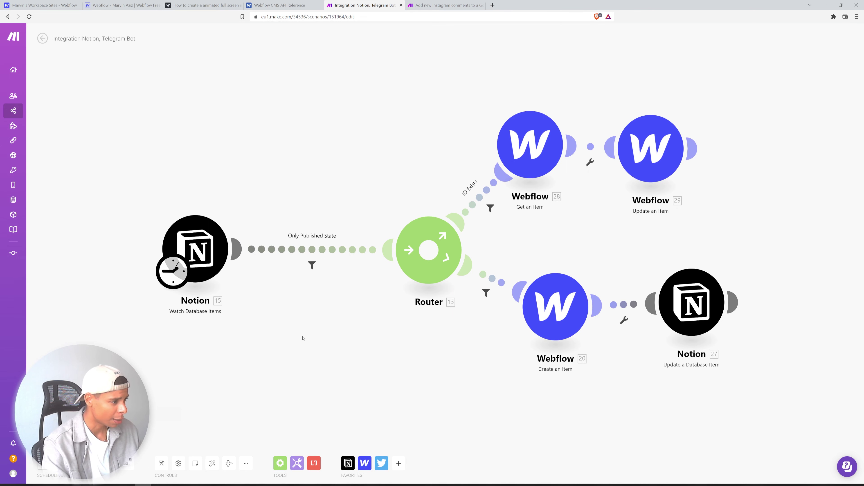
left_click_drag(303, 338, 349, 326)
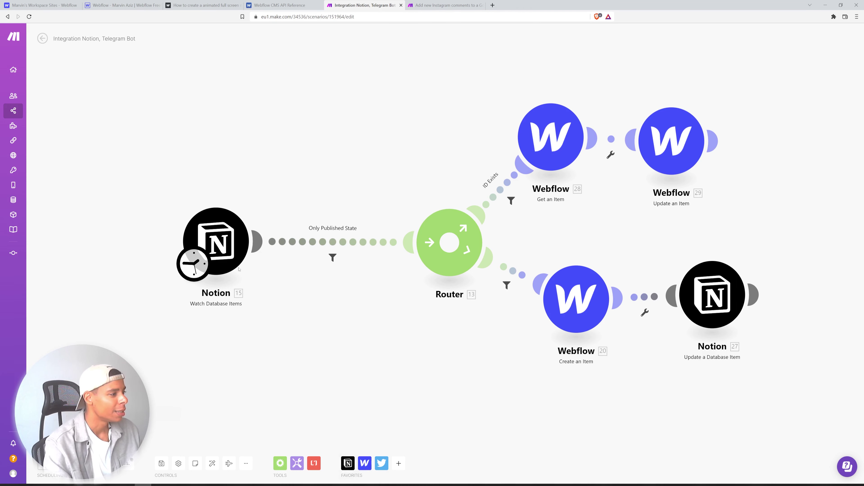
left_click_drag(271, 297, 320, 305)
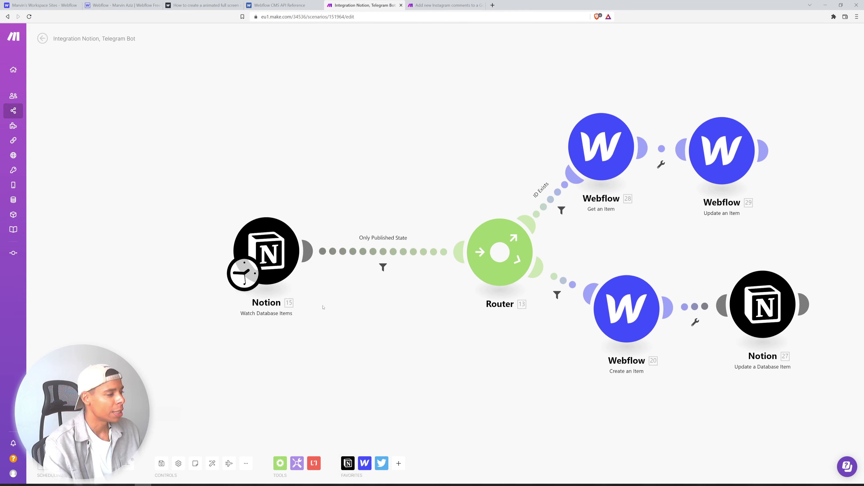
left_click(276, 251)
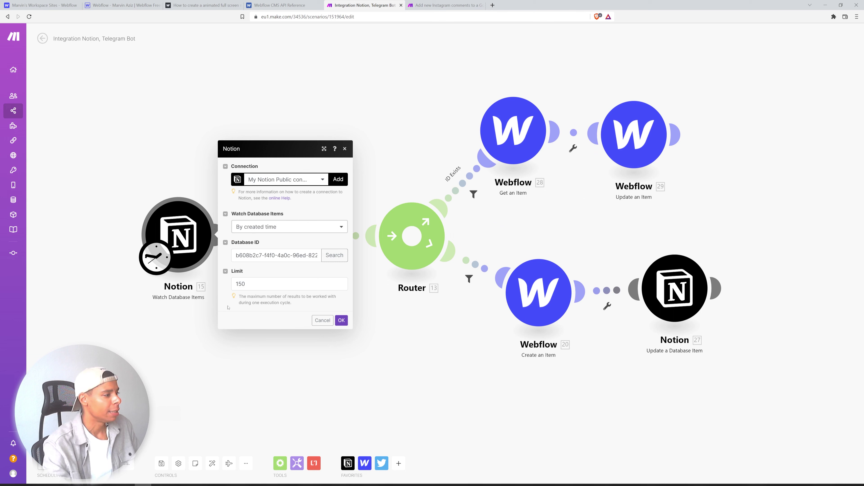
Close the Notion settings and keep the scenario scheduled at regular 15-minute intervals.
key("Escape")
left_click(157, 257)
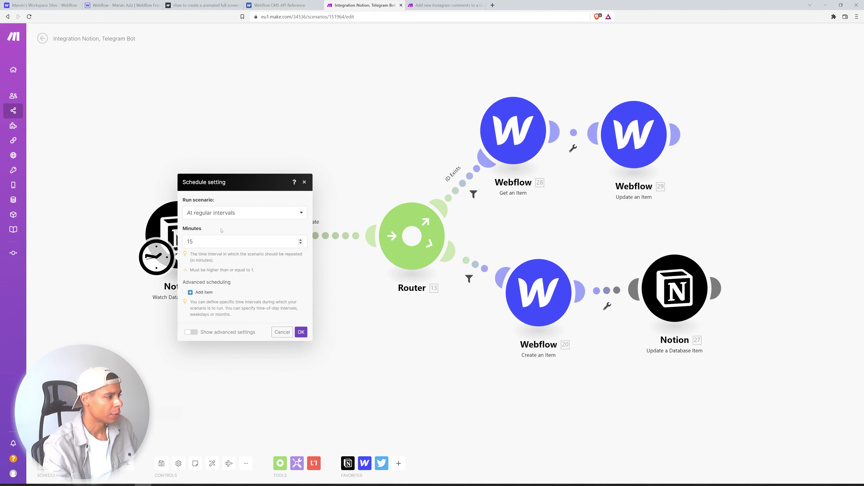
left_click(263, 216)
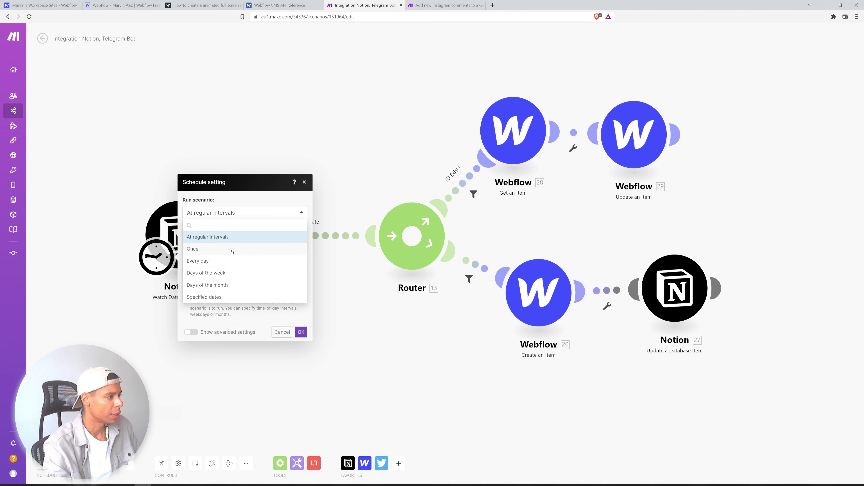
left_click(215, 265)
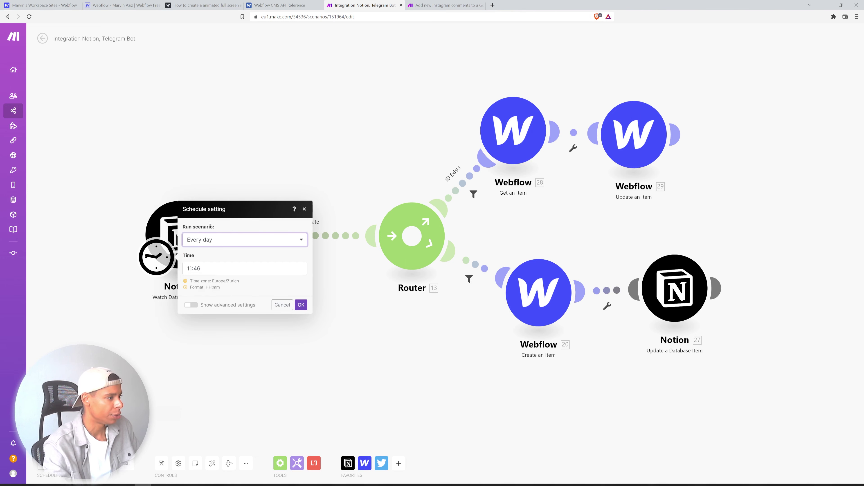
left_click(228, 245)
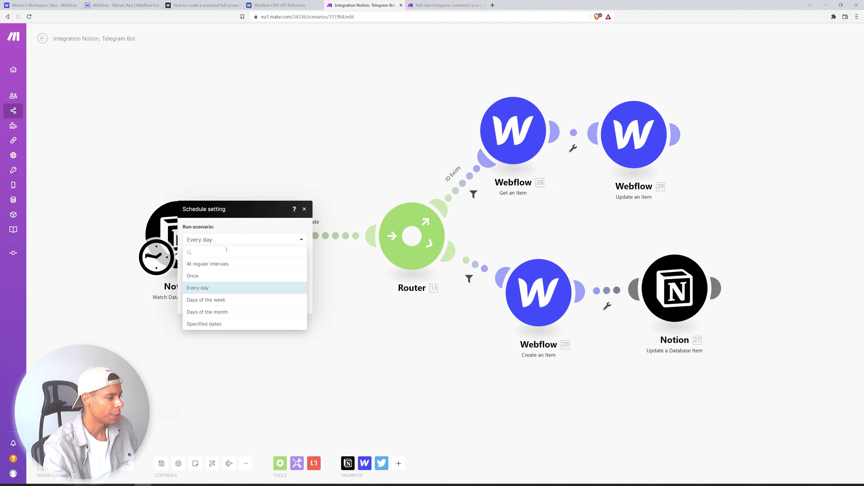
left_click(221, 299)
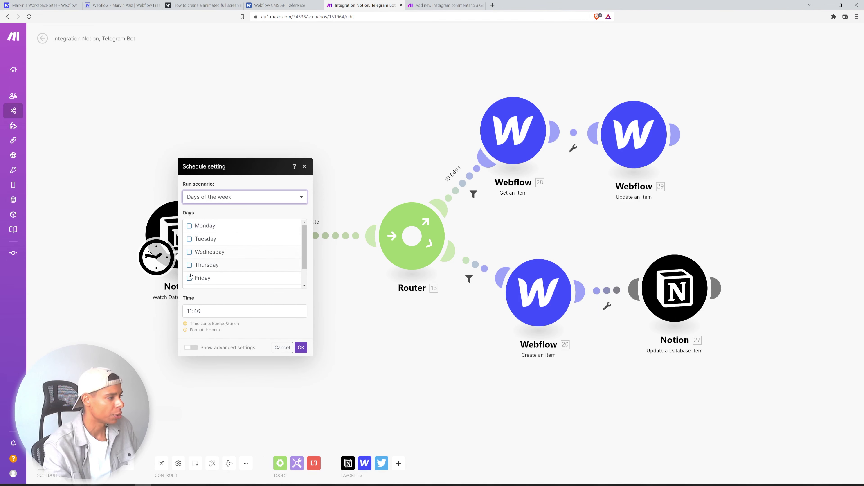
left_click(218, 205)
left_click(214, 211)
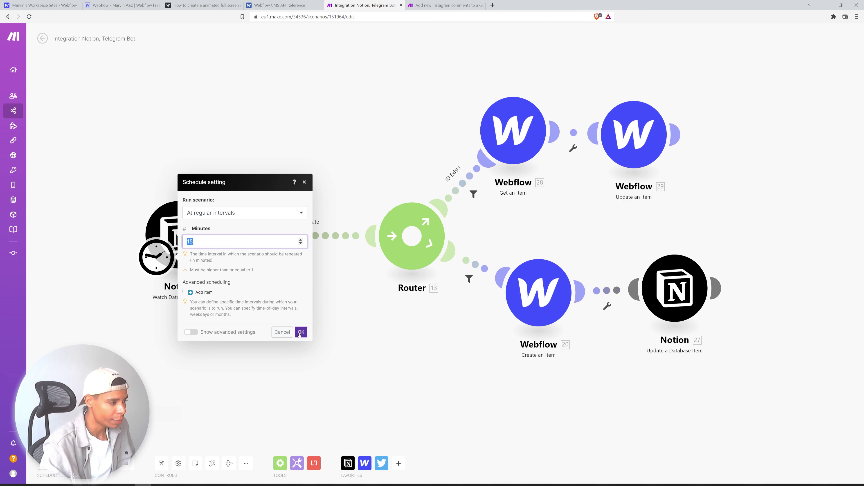
left_click(300, 332)
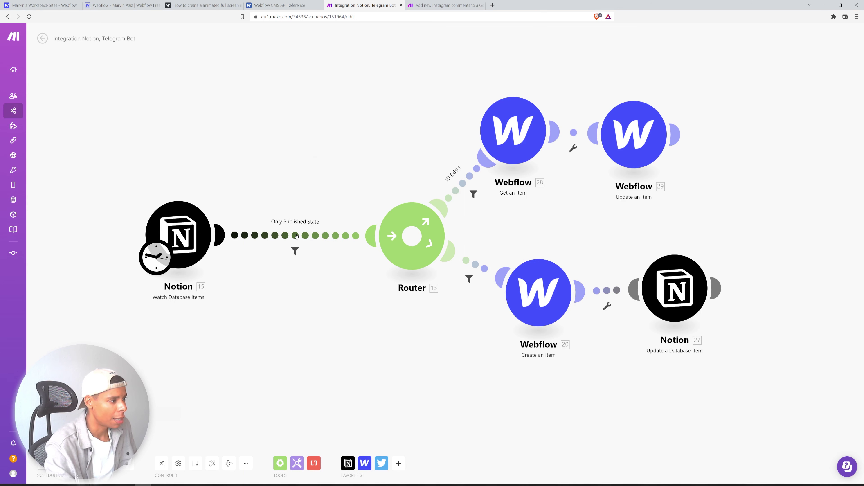
Confirm the 'Only Published State' filter (Status equals Published) and check the creation route's filter.
left_click(296, 236)
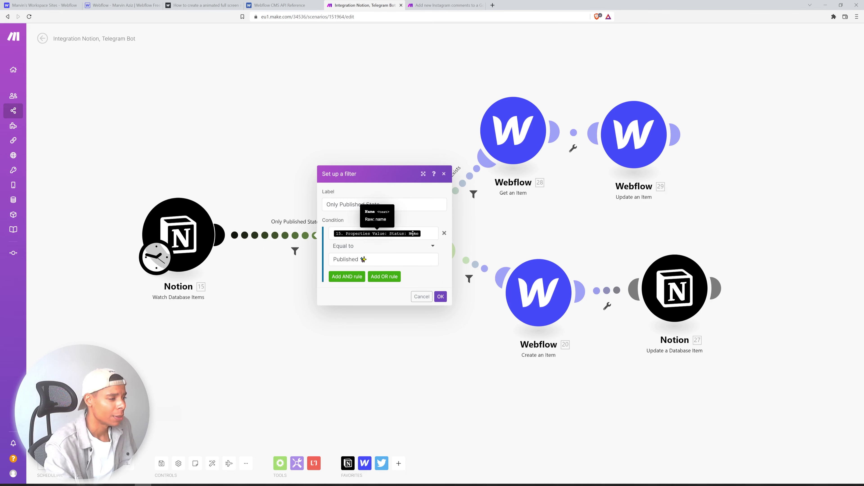
left_click(395, 256)
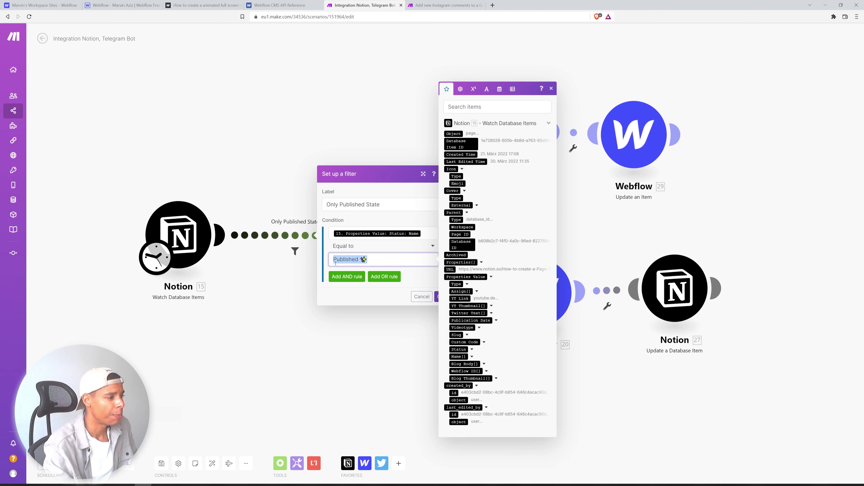
left_click(384, 291)
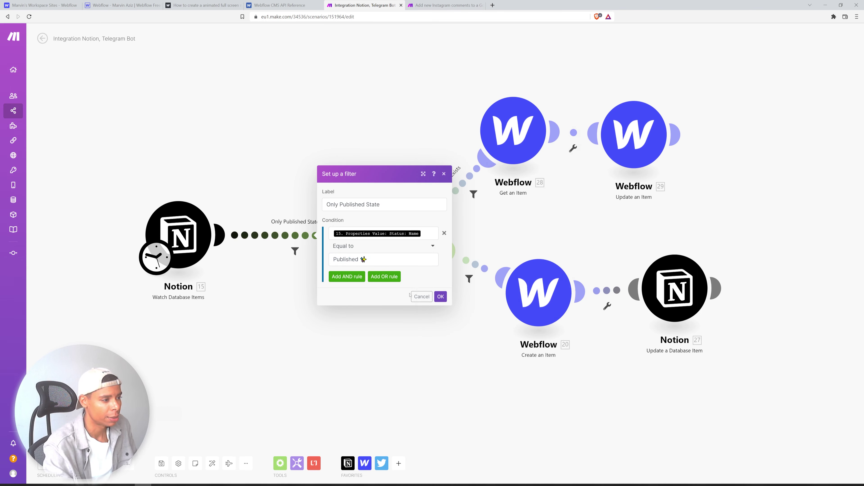
left_click(439, 296)
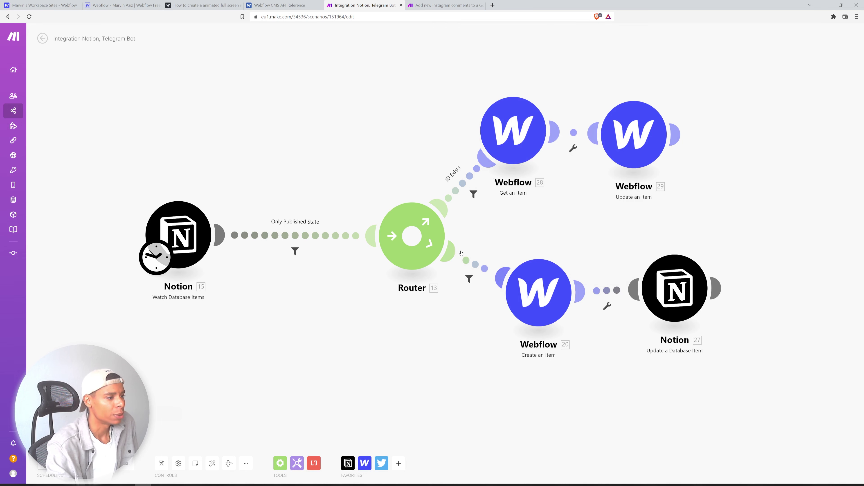
left_click(484, 284)
left_click(489, 292)
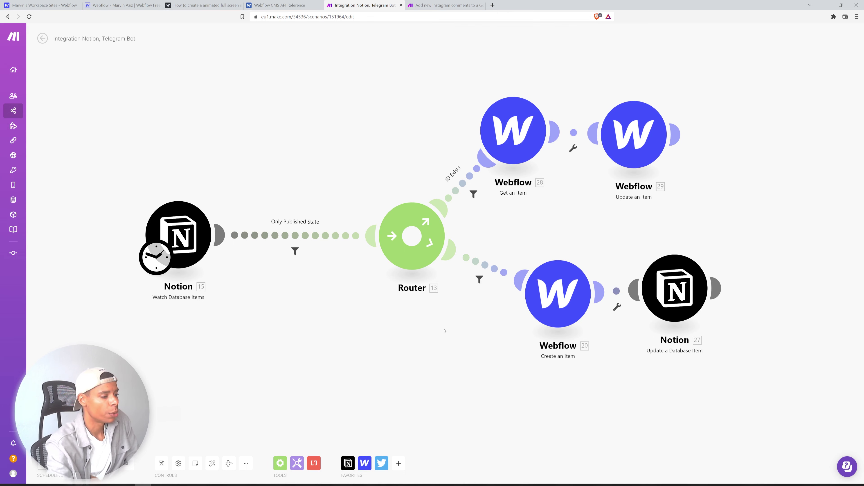
left_click(349, 443)
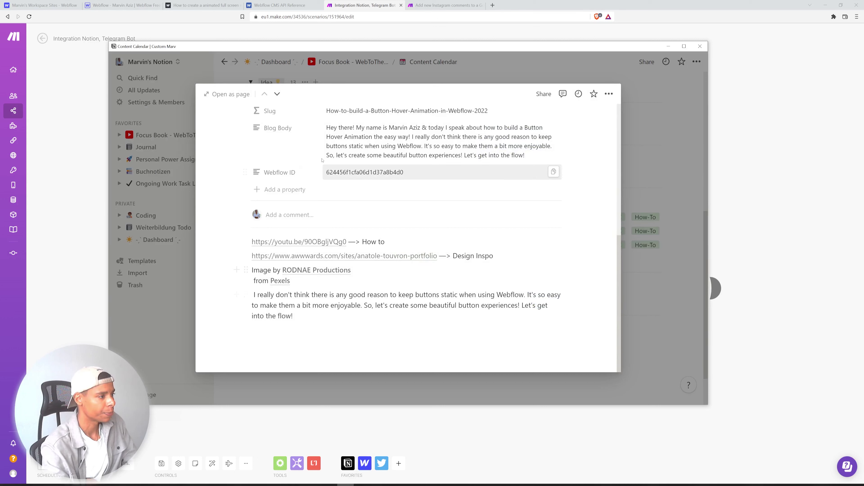
left_click(287, 174)
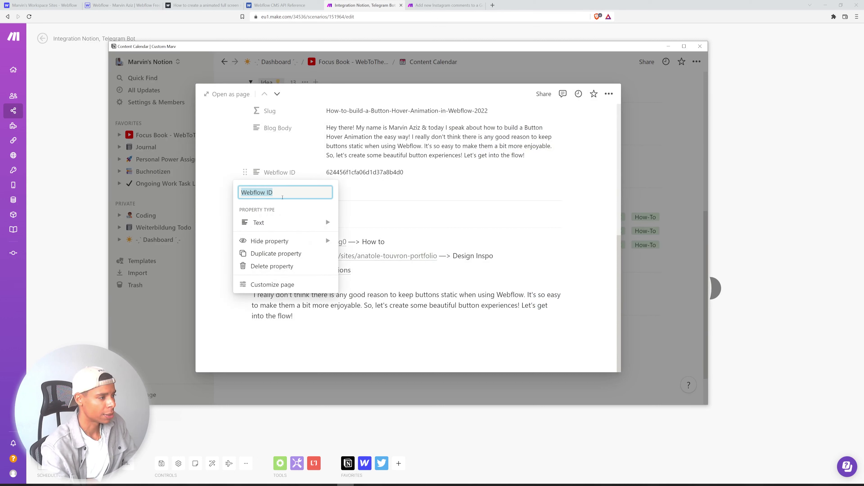
left_click(726, 220)
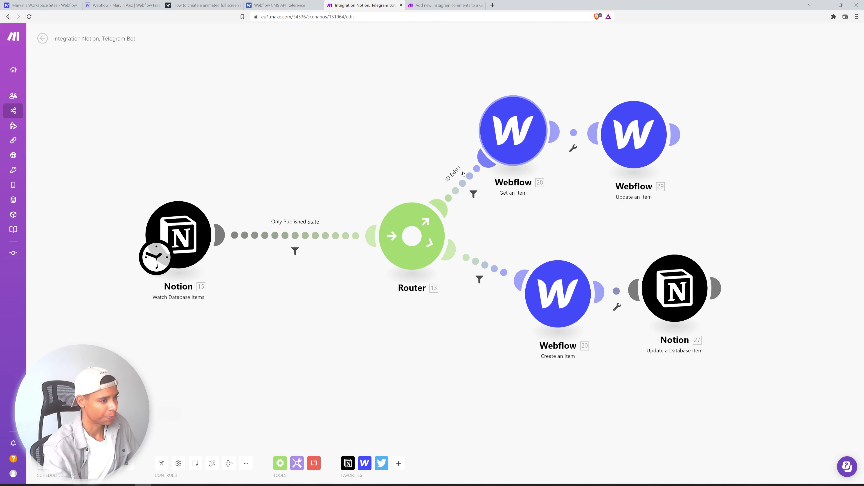
left_click_drag(410, 169, 381, 171)
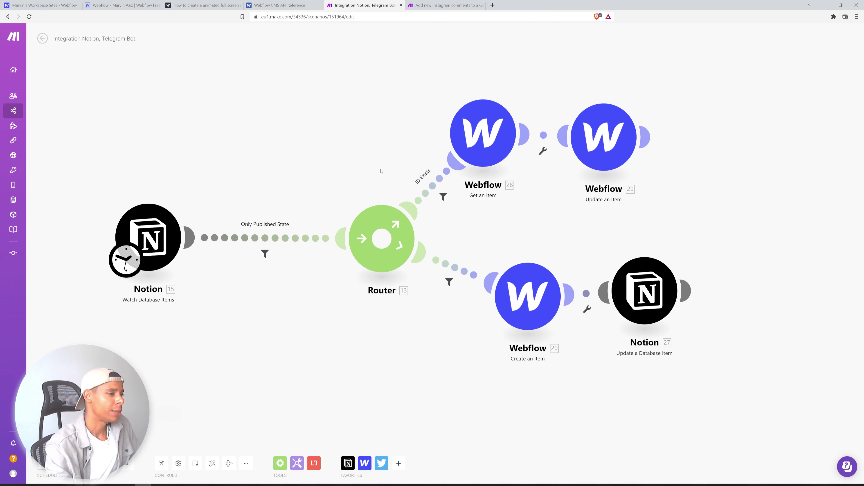
Verify the Notion update maps Webflow ID to '20. Item ID', then confirm.
left_click(642, 301)
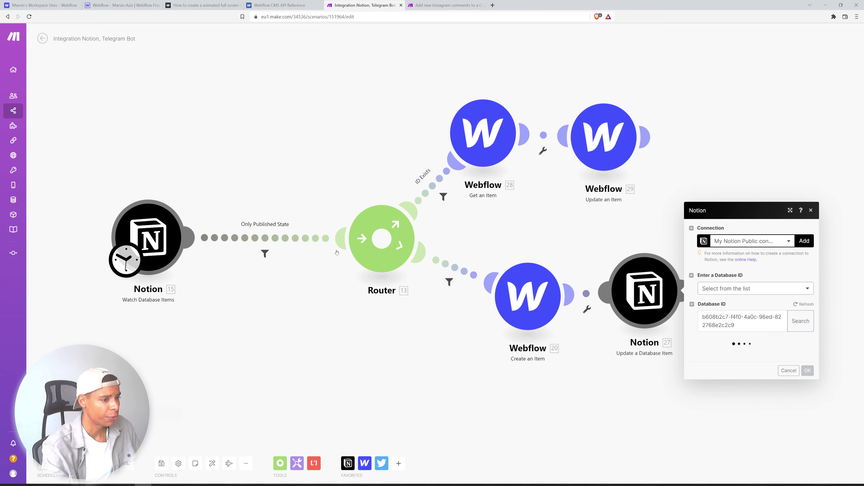
scroll(712, 357, "down", 10)
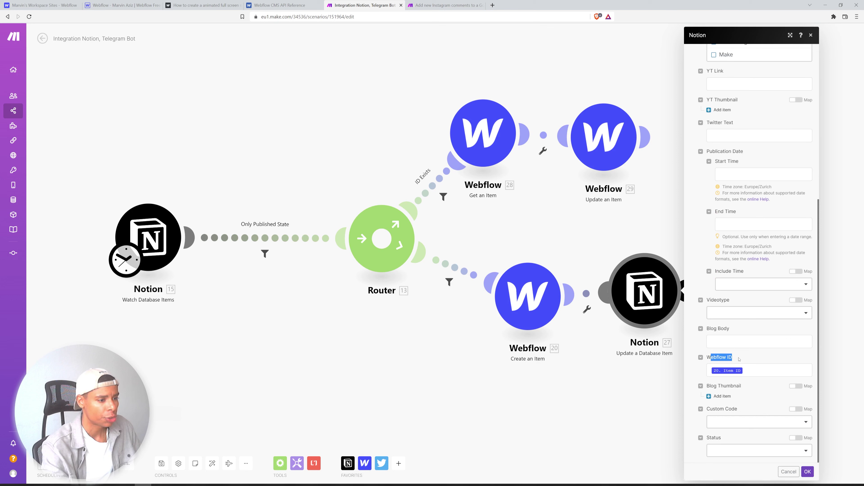
left_click_drag(713, 357, 729, 371)
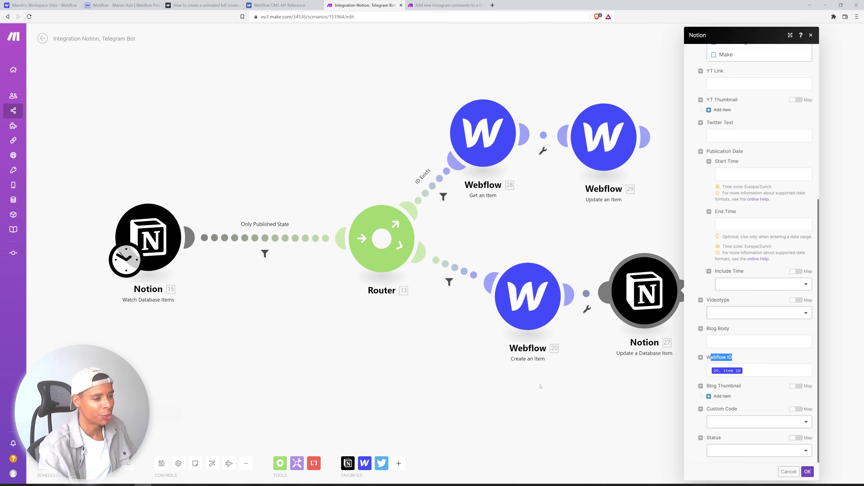
left_click(808, 472)
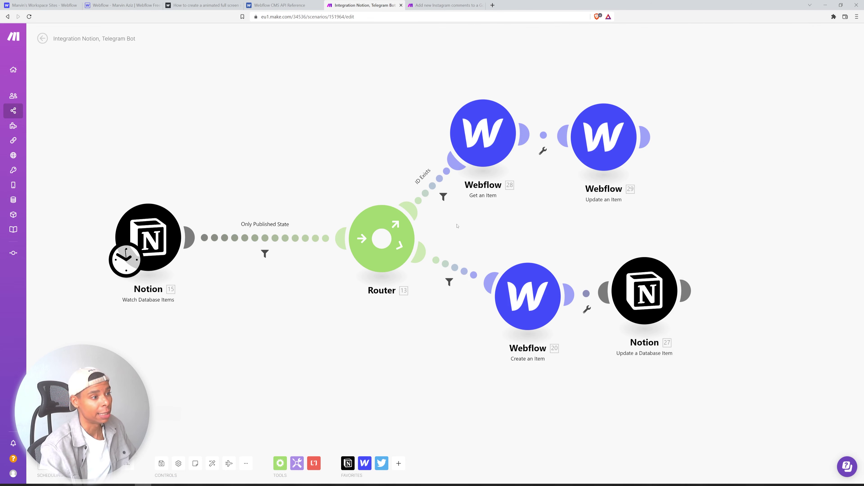
Review the Webflow 'Get an Item' and 'Update an Item' settings, then switch to Webflow.
left_click(484, 144)
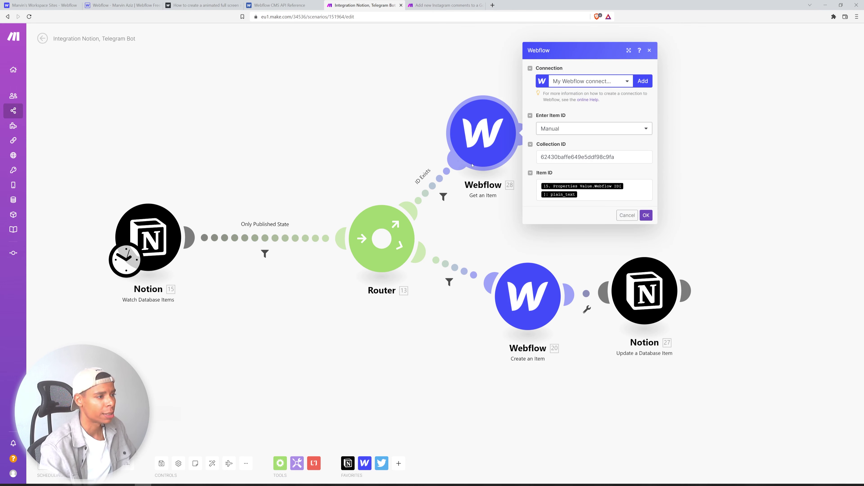
left_click(479, 220)
left_click(603, 136)
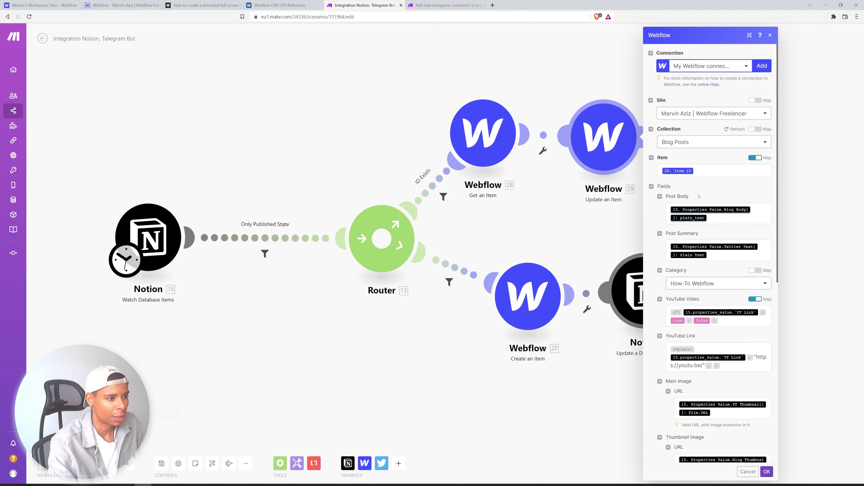
scroll(702, 321, "down", 4)
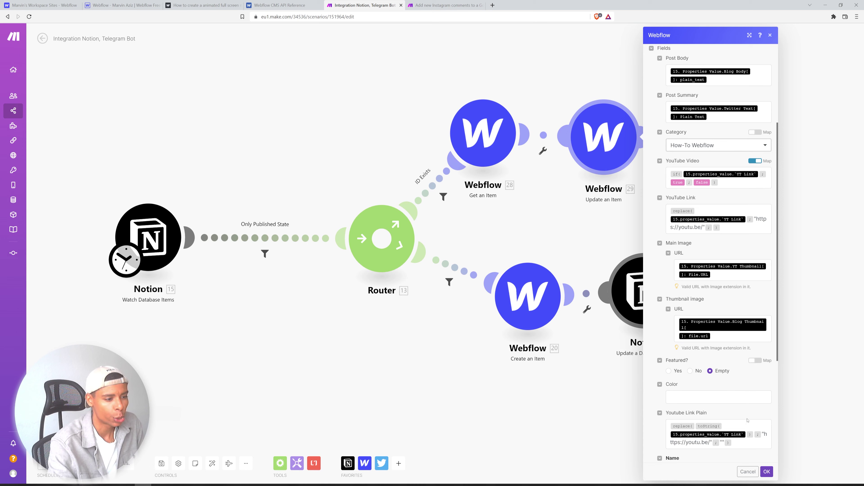
left_click(767, 472)
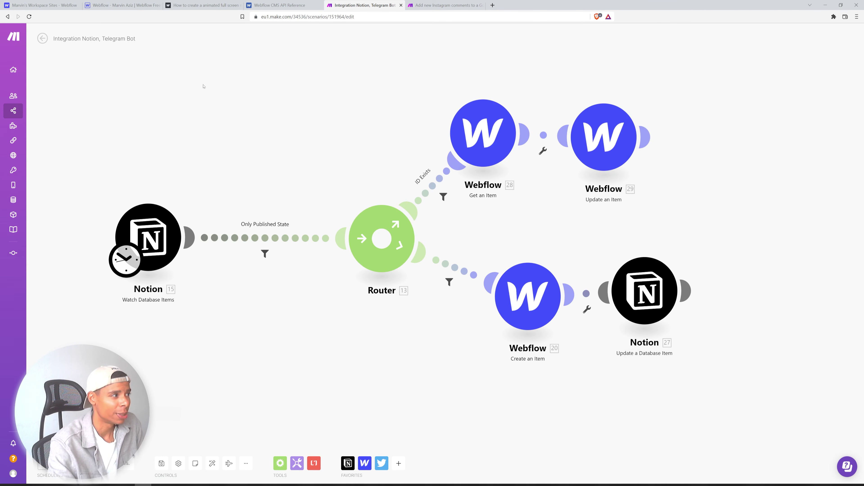
left_click(139, 4)
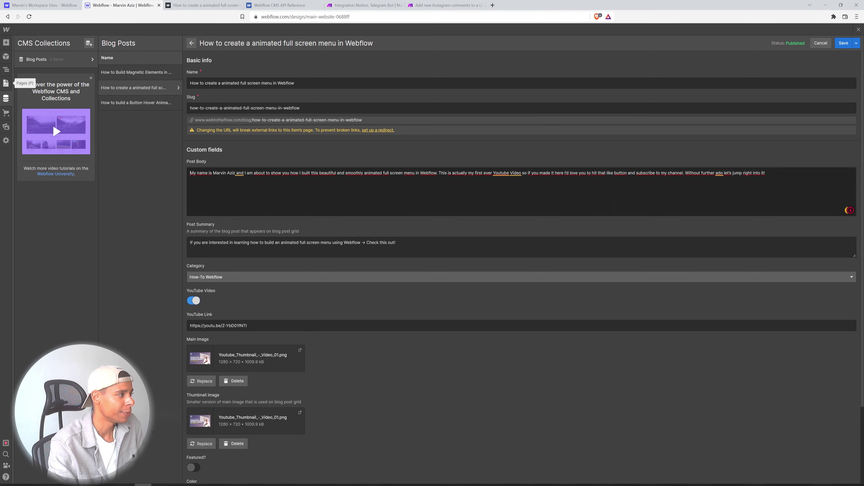
Discard the open blog post's unsaved edits and go to the site pages.
left_click(7, 84)
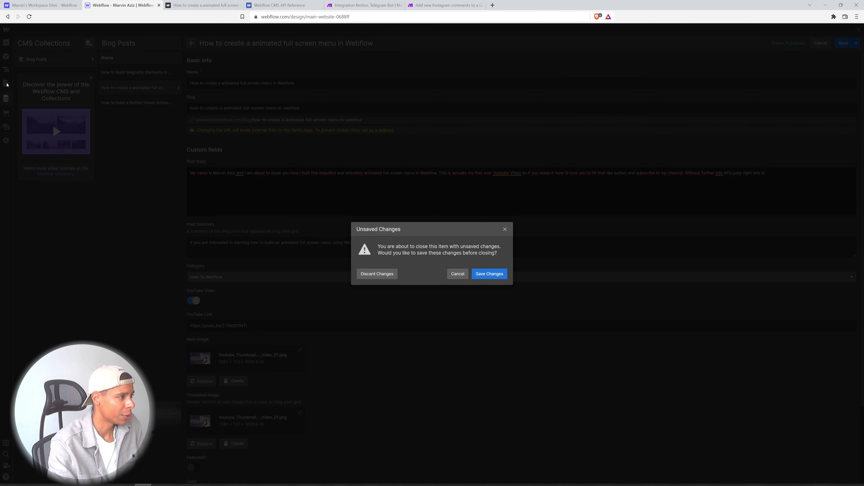
left_click(377, 274)
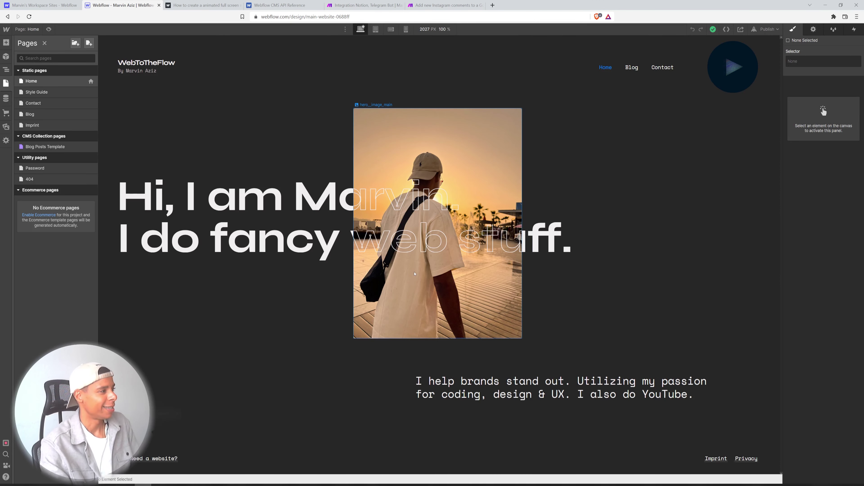
key("z")
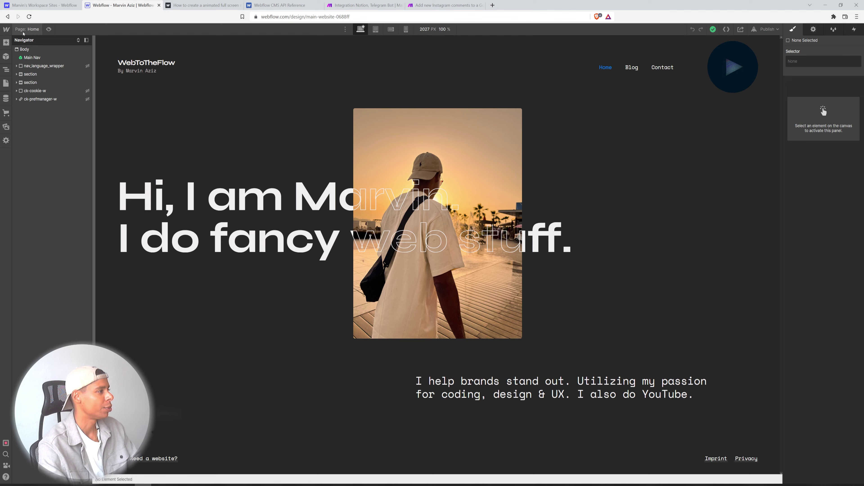
key("p")
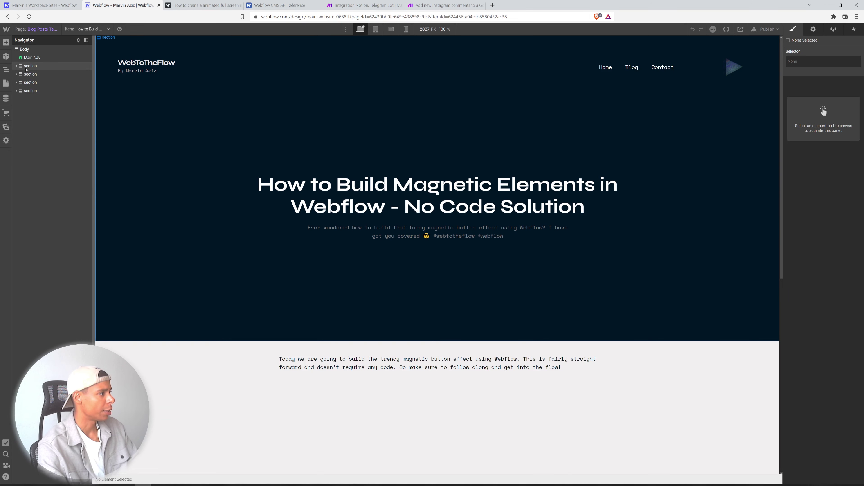
Add a Video element to blog_post_content sourced from the Blog Posts 'YouTube Link' field.
key("a")
left_click_drag(54, 200, 372, 349)
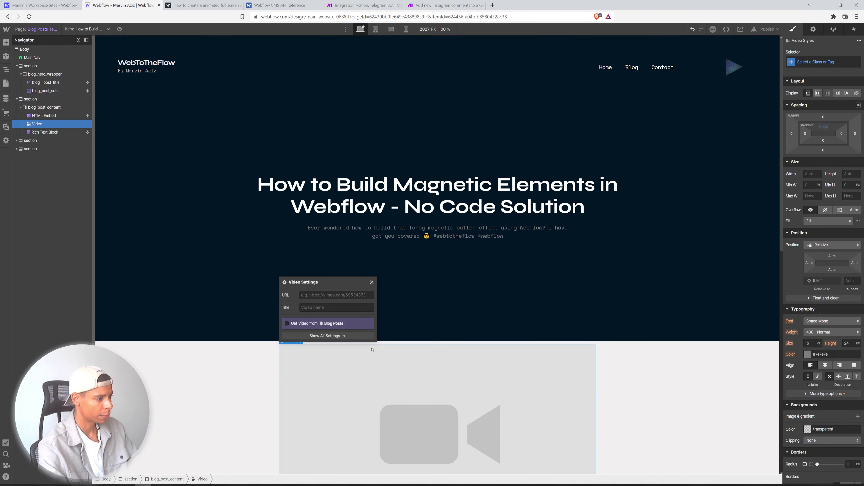
left_click(302, 322)
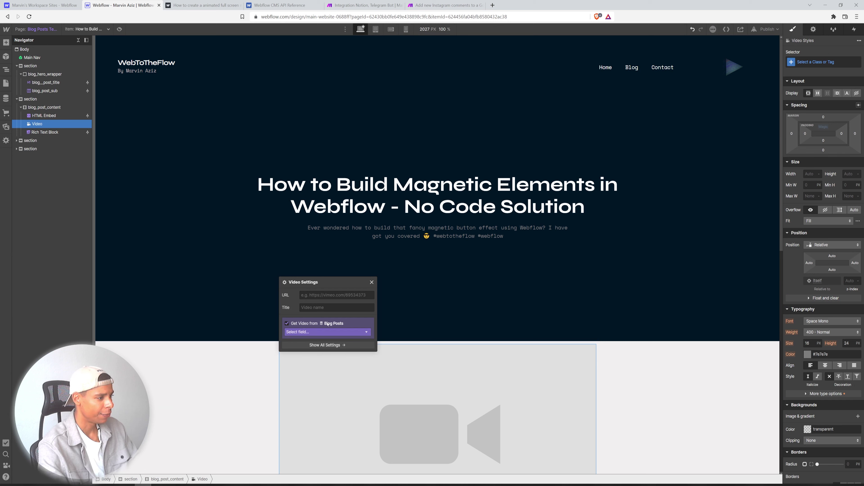
left_click(295, 333)
left_click(297, 346)
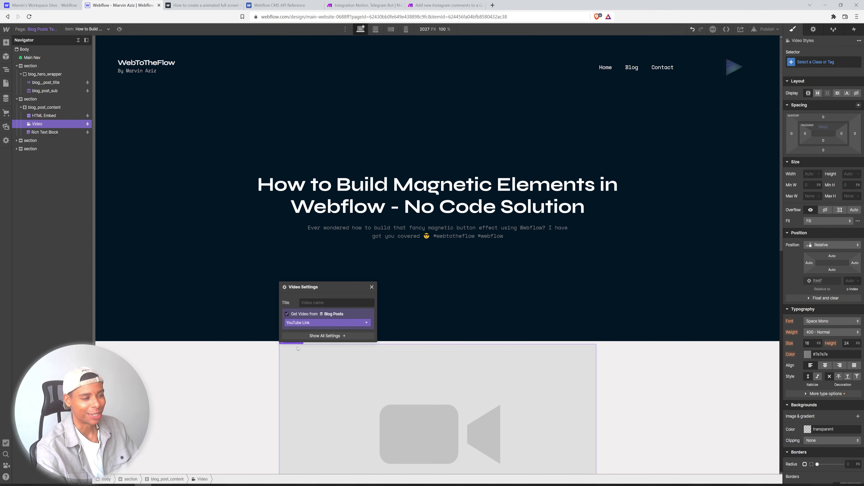
left_click(236, 361)
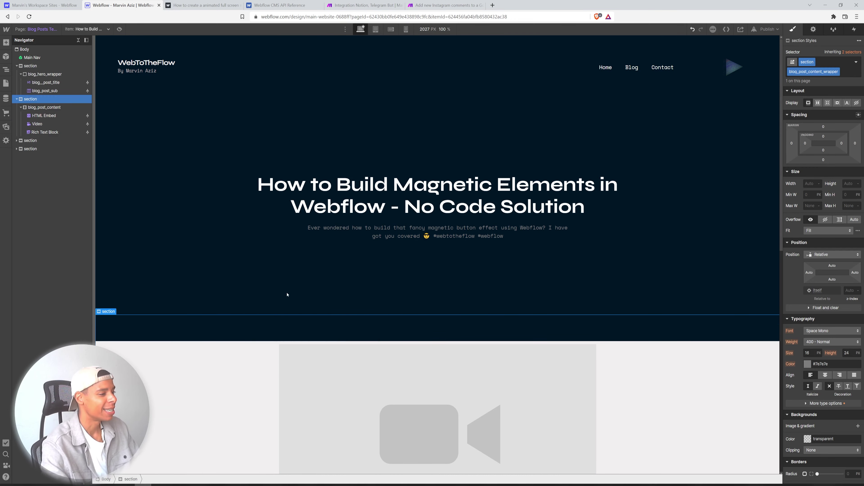
scroll(278, 273, "down", 5)
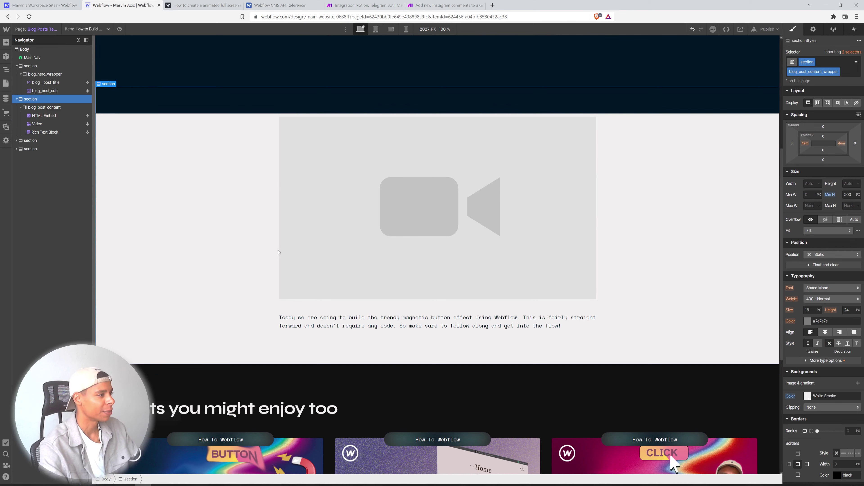
left_click(343, 188)
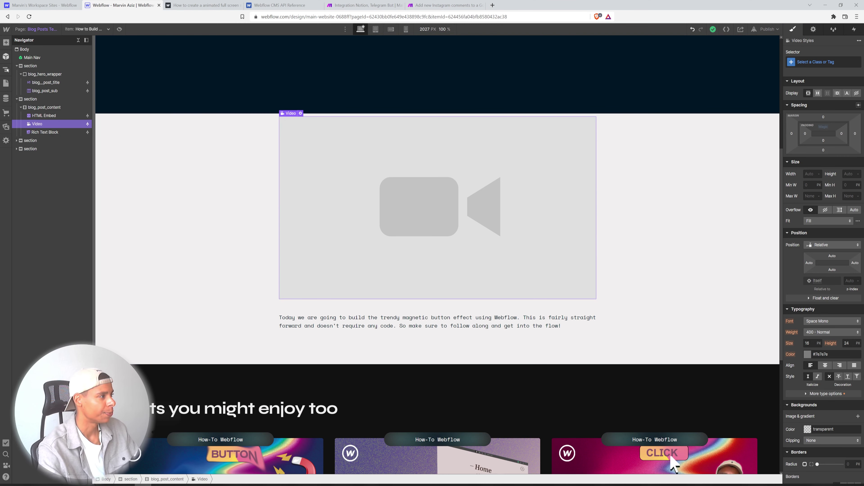
Open the Button Hover Animation item in the Blog Posts CMS collection.
left_click(6, 83)
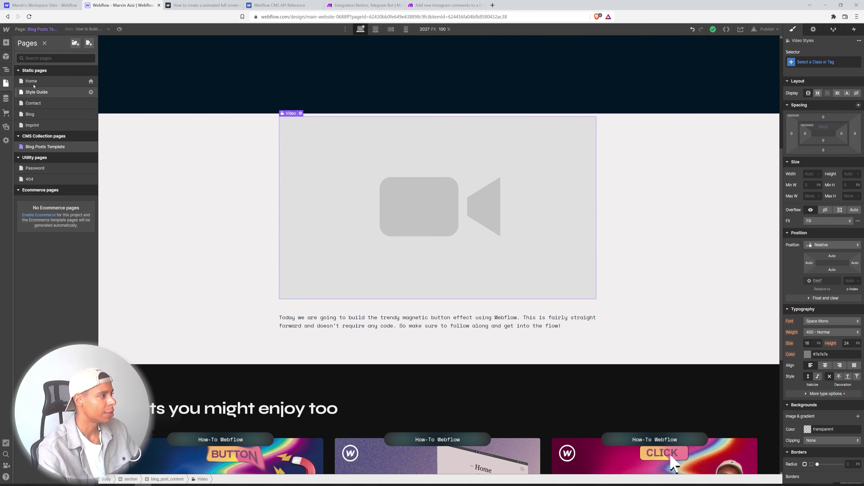
left_click(6, 98)
left_click(53, 60)
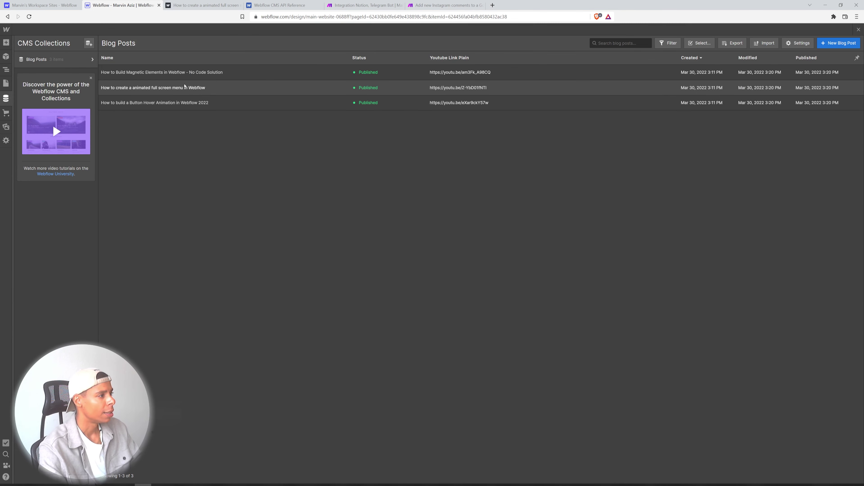
left_click(184, 102)
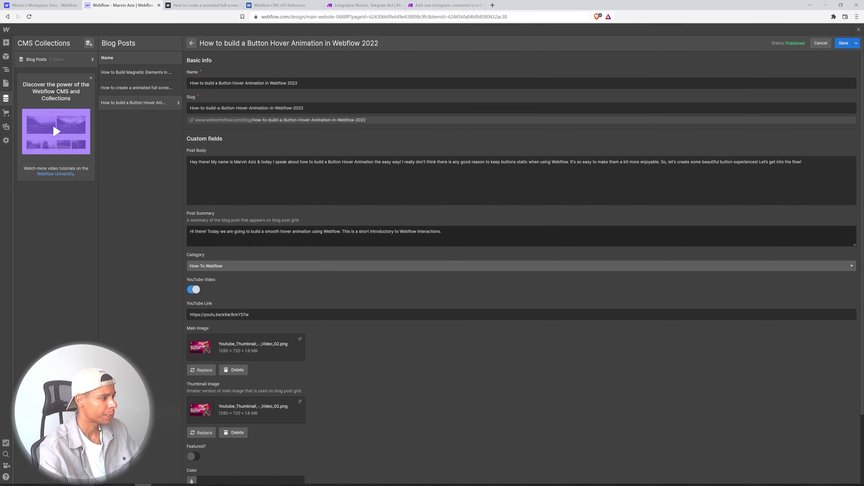
Replace the YouTube Link with the same pasted URL, then head to the Pages list.
triple_click(219, 315)
key("ctrl+c")
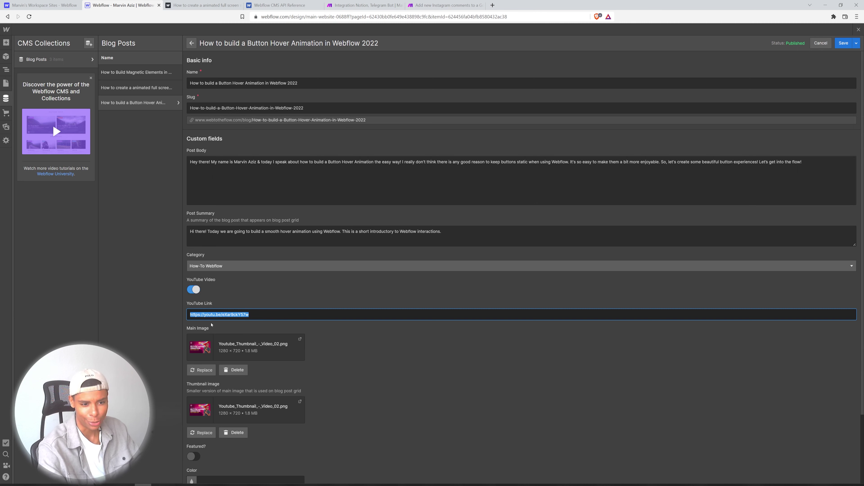
key("BackSpace")
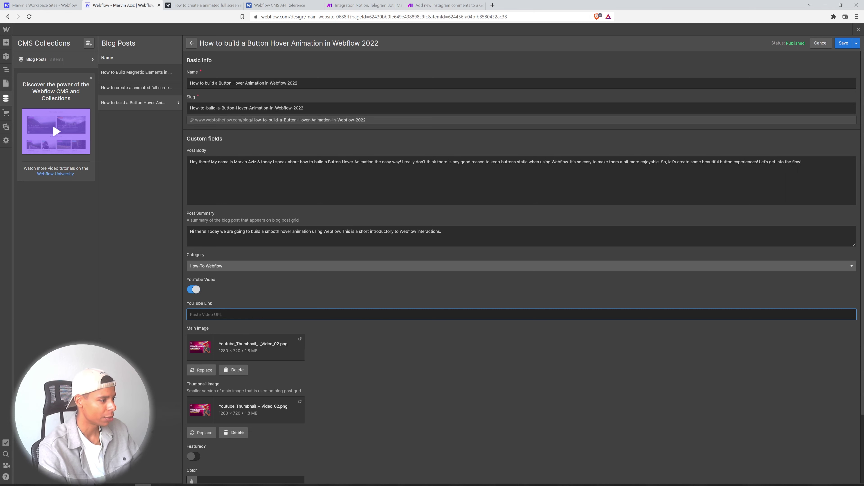
key("ctrl+v")
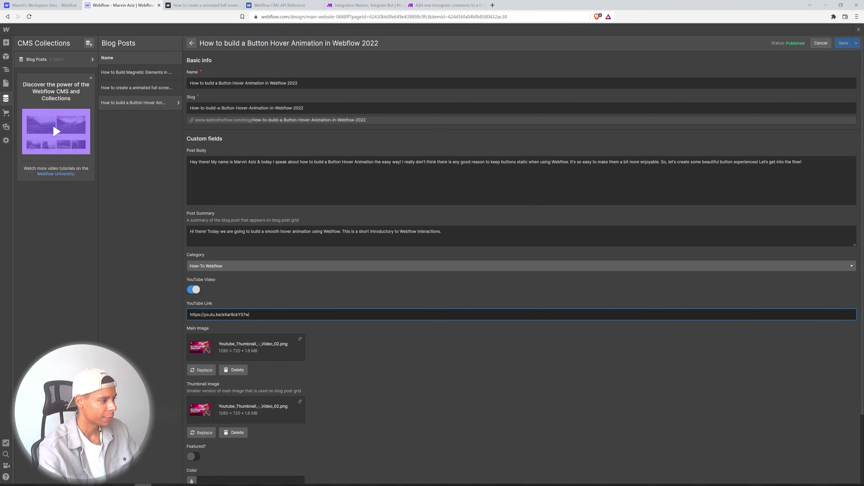
left_click(256, 302)
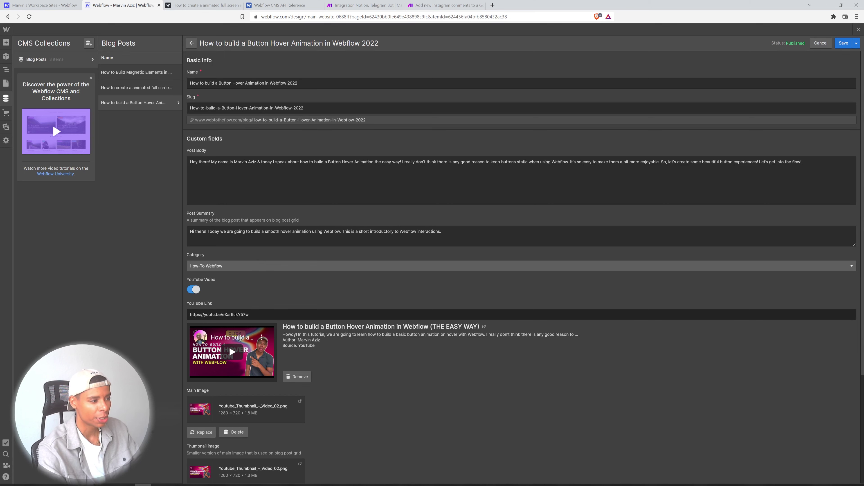
left_click_drag(250, 313, 155, 306)
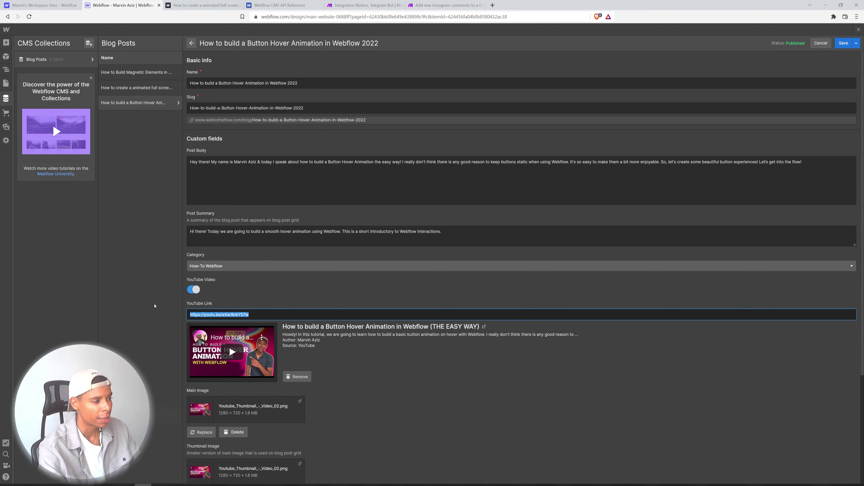
left_click(10, 88)
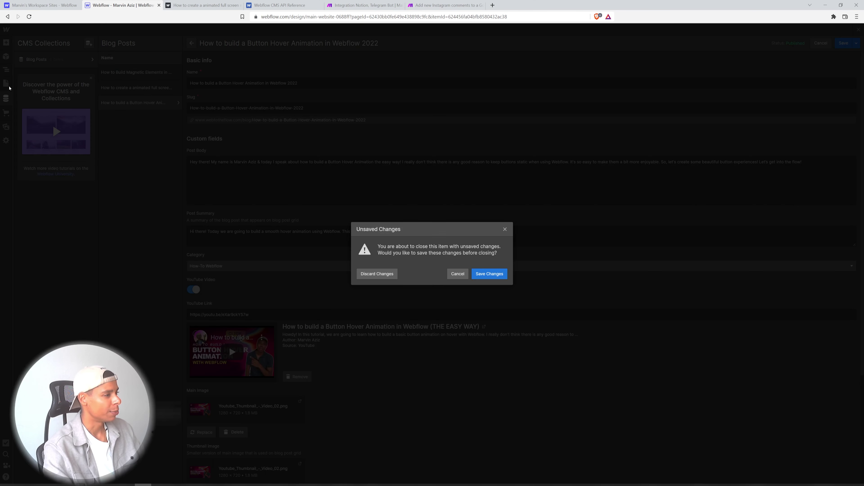
Discard the post changes and open the template's HTML Embed code editor.
left_click(391, 271)
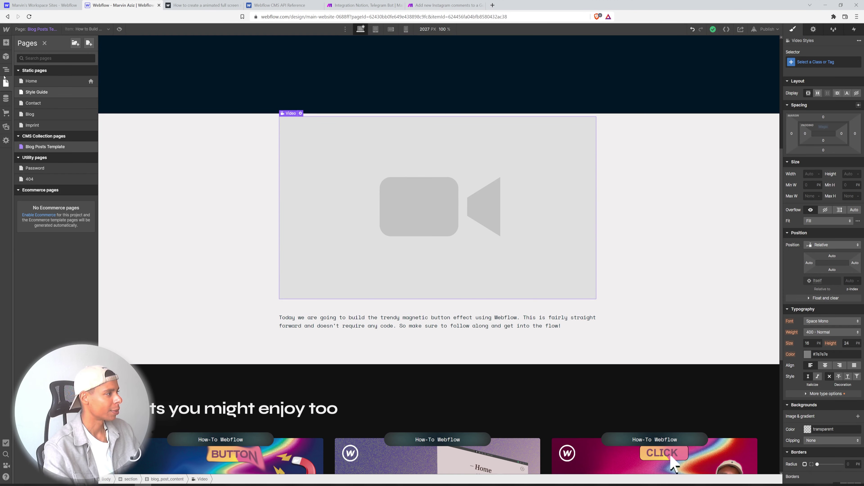
left_click(5, 70)
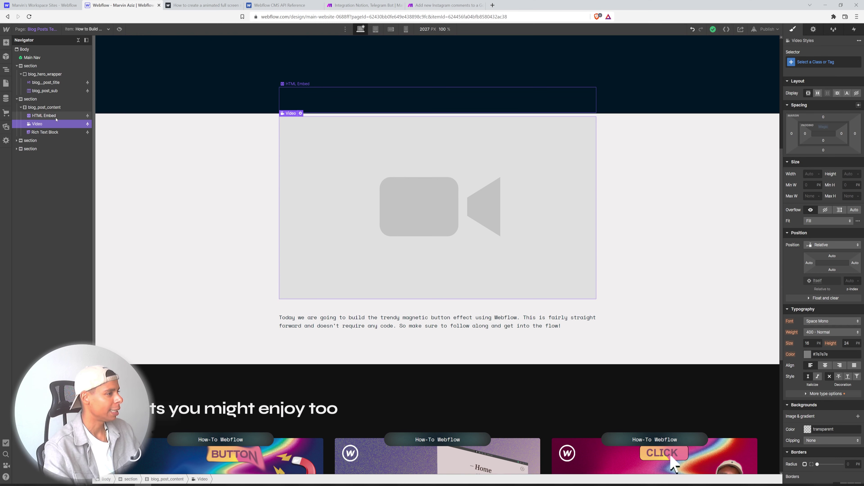
left_click(56, 117)
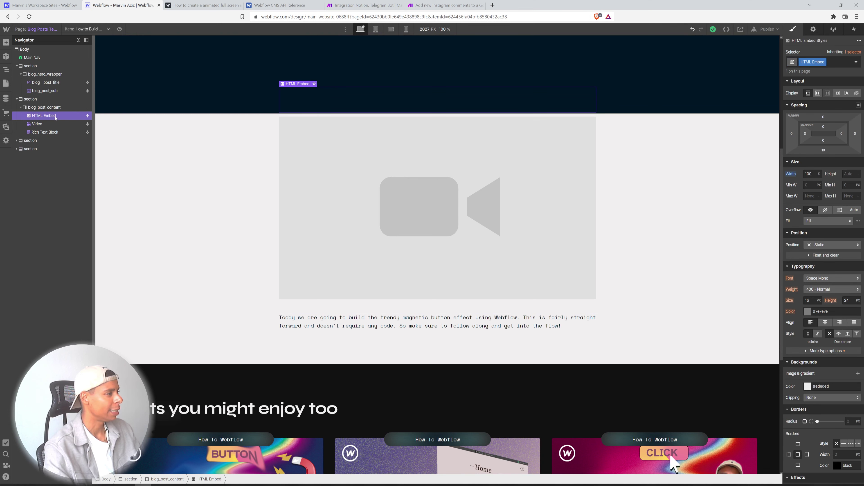
left_click(314, 85)
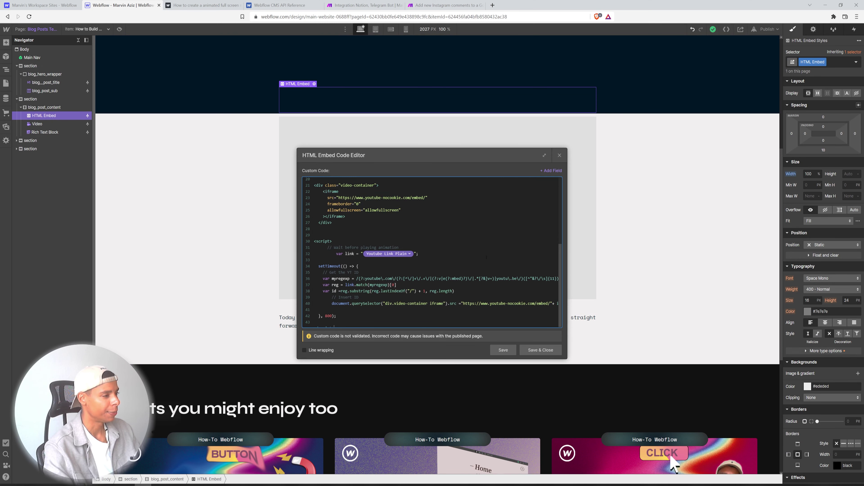
Review the embed code's style block on lines 1–19.
scroll(474, 239, "down", 1)
scroll(471, 239, "up", 5)
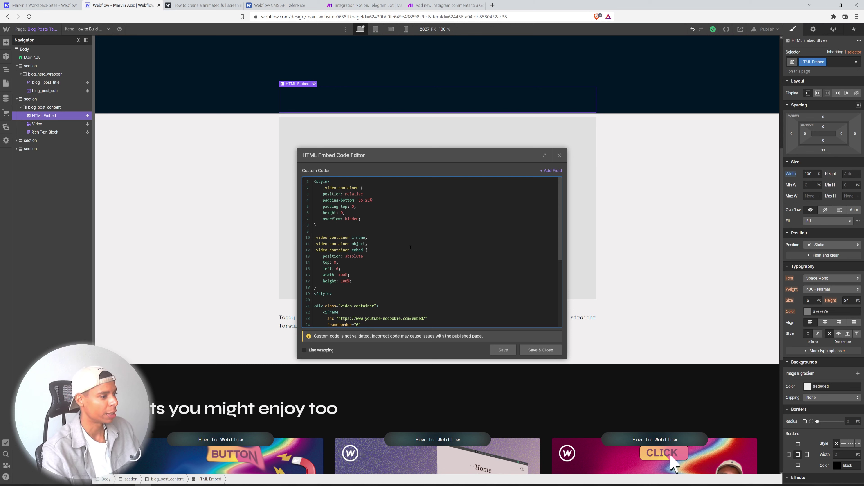
scroll(403, 258, "down", 3)
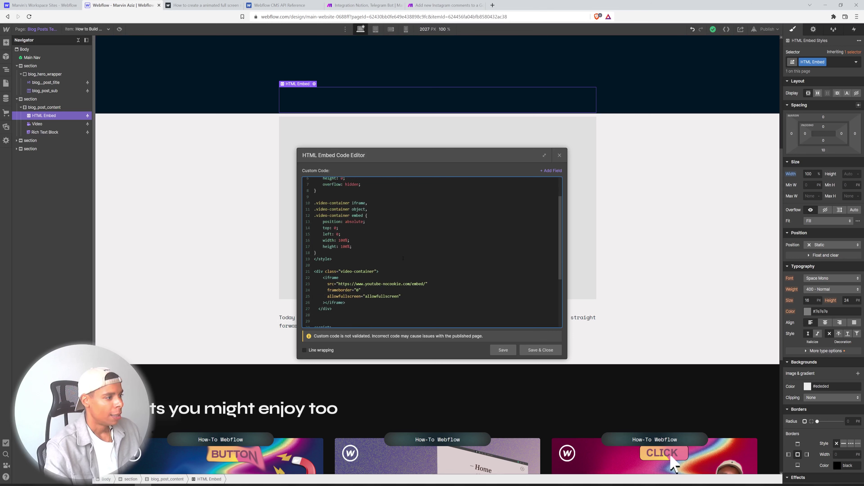
scroll(403, 259, "up", 3)
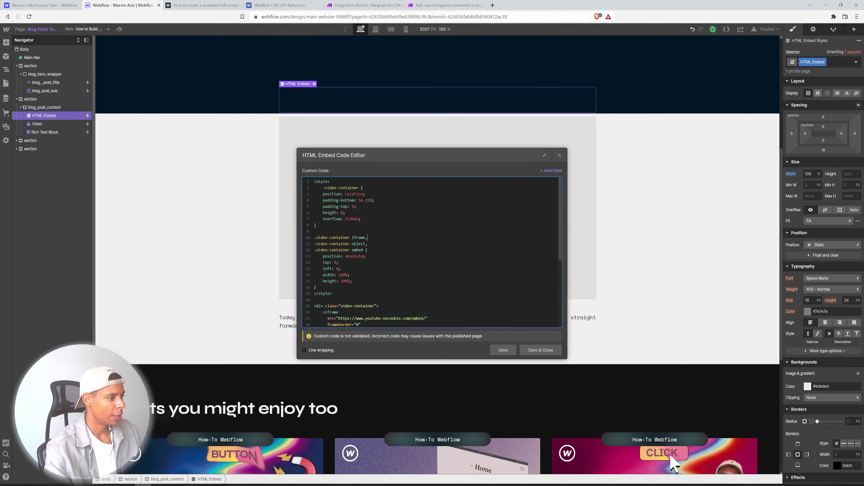
left_click_drag(336, 295, 287, 167)
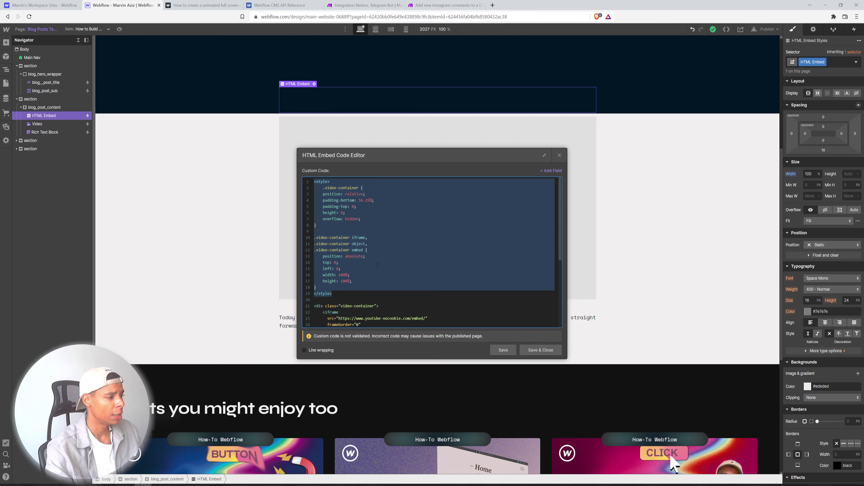
left_click(403, 288)
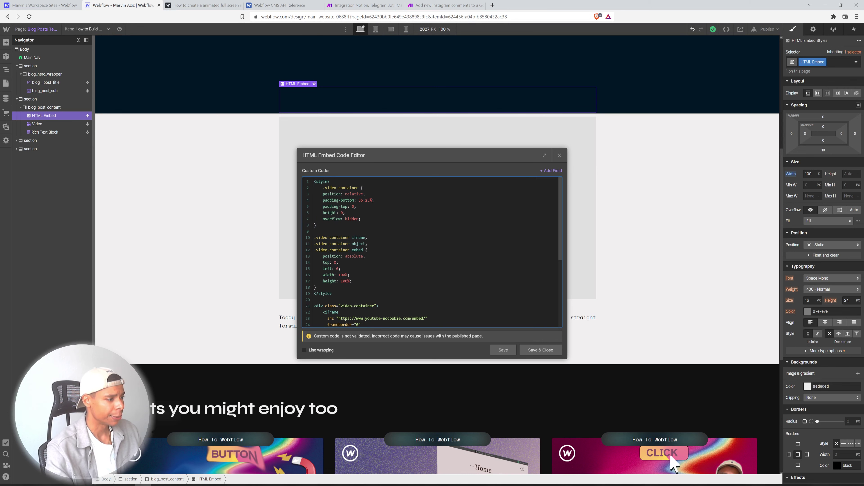
scroll(402, 288, "down", 3)
scroll(403, 289, "up", 3)
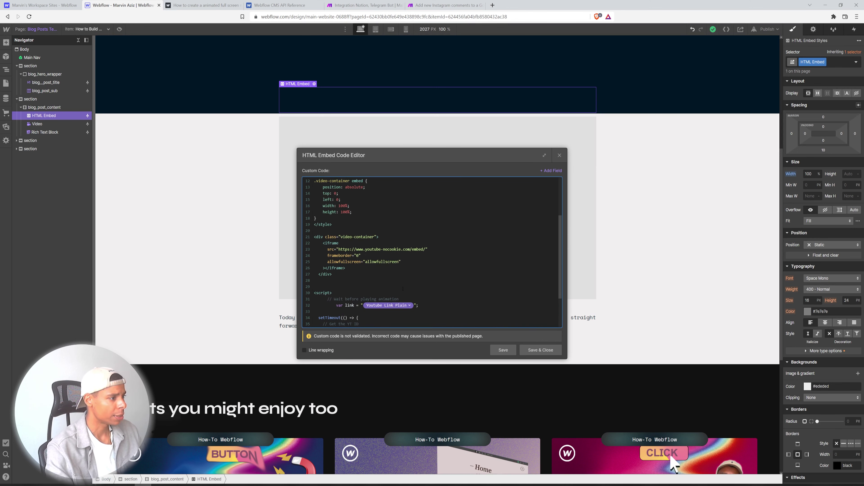
Examine the video-container div and its youtube-nocookie iframe embed URL.
left_click_drag(335, 309, 311, 276)
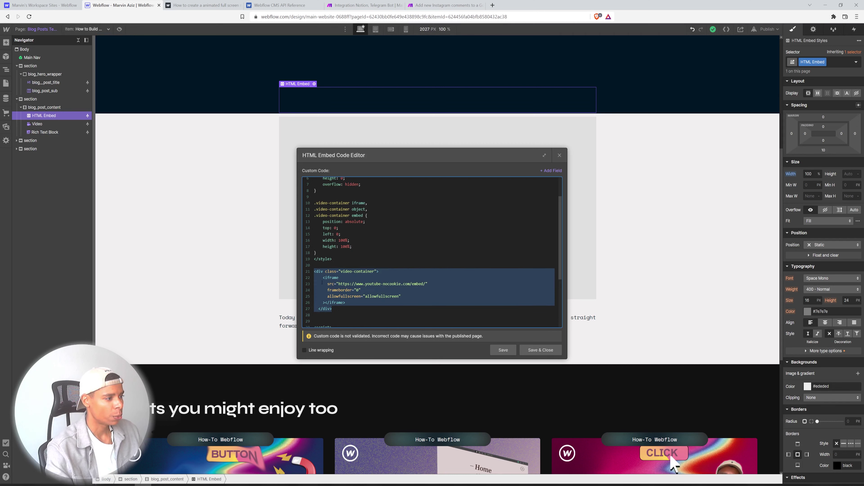
left_click(359, 296)
left_click_drag(338, 284, 426, 284)
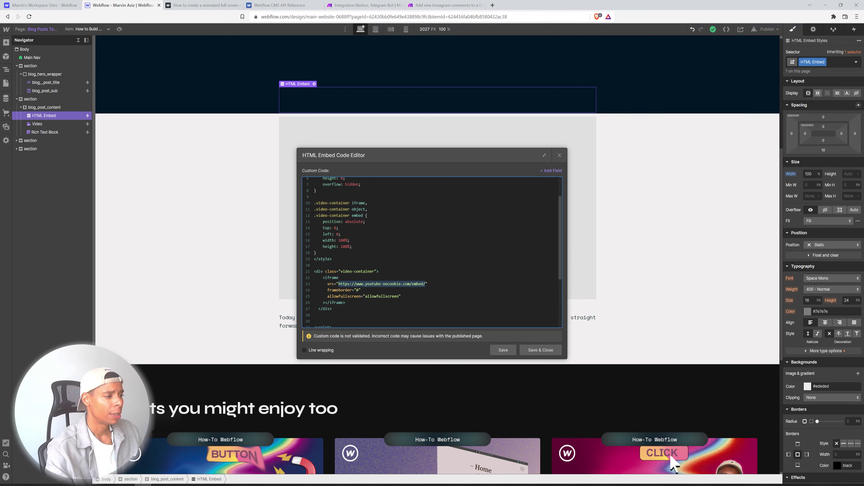
left_click_drag(349, 309, 313, 266)
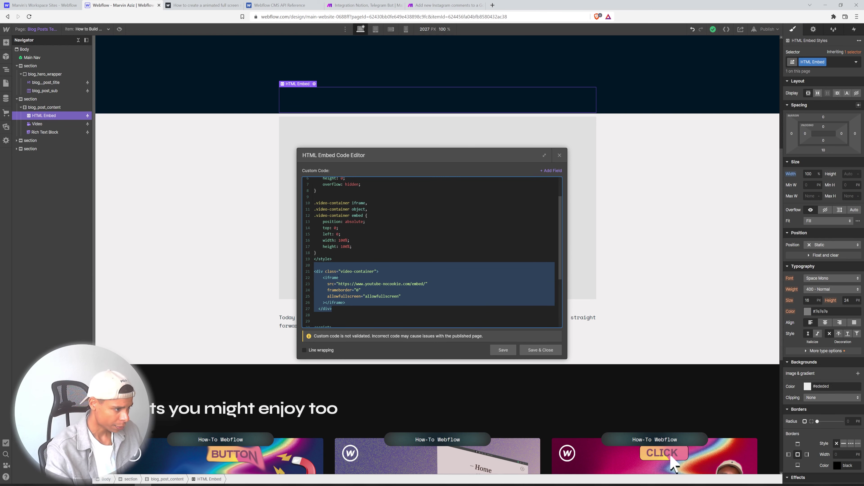
scroll(363, 252, "down", 2)
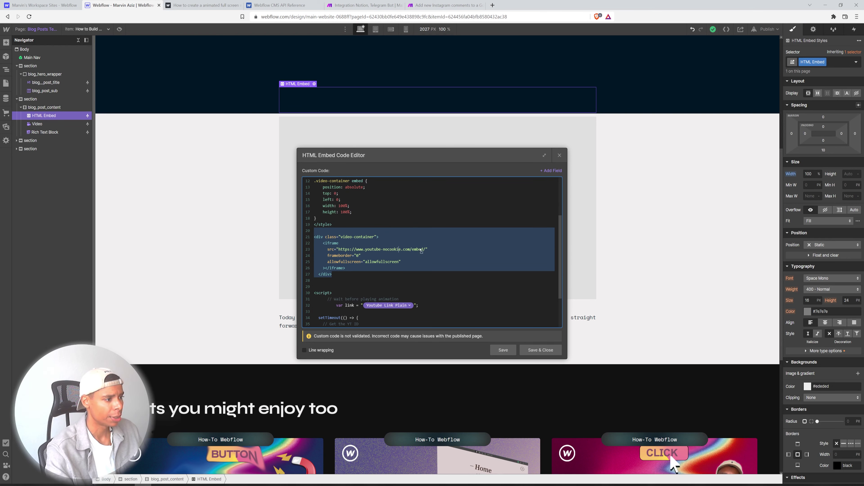
left_click(397, 273)
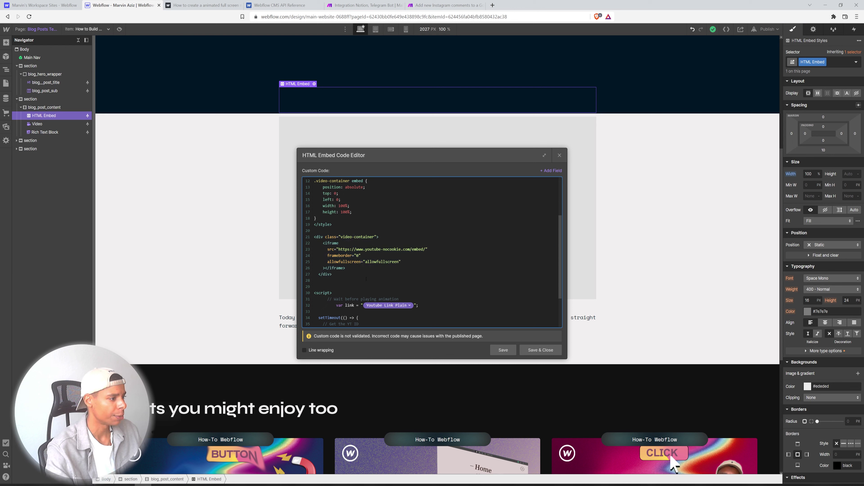
scroll(367, 278, "down", 3)
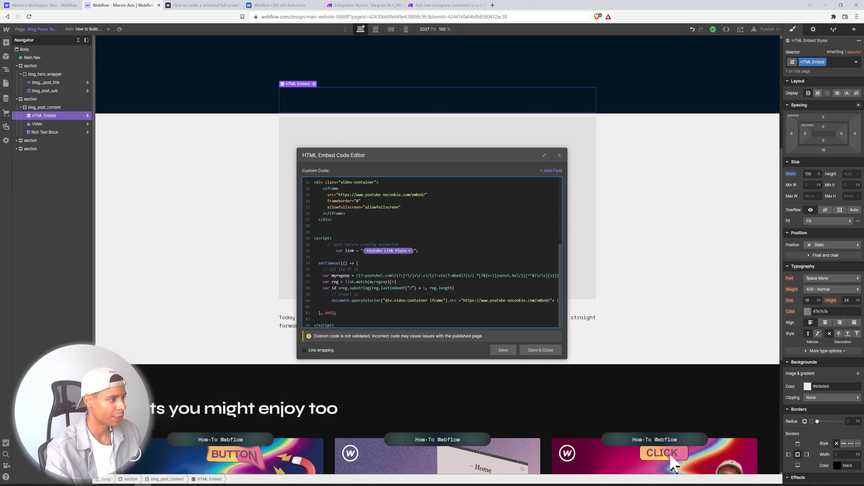
scroll(371, 279, "down", 1)
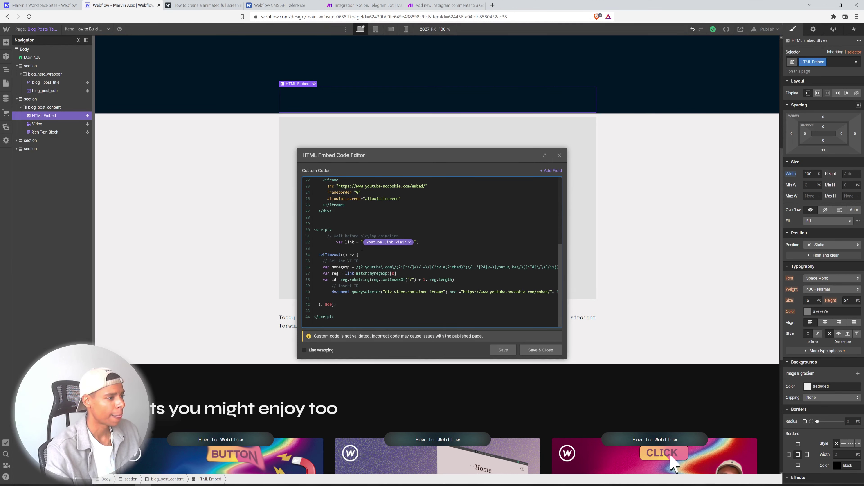
Walk through the script's link variable, video-ID regex and link.match lines, then switch to Notion.
double_click(339, 242)
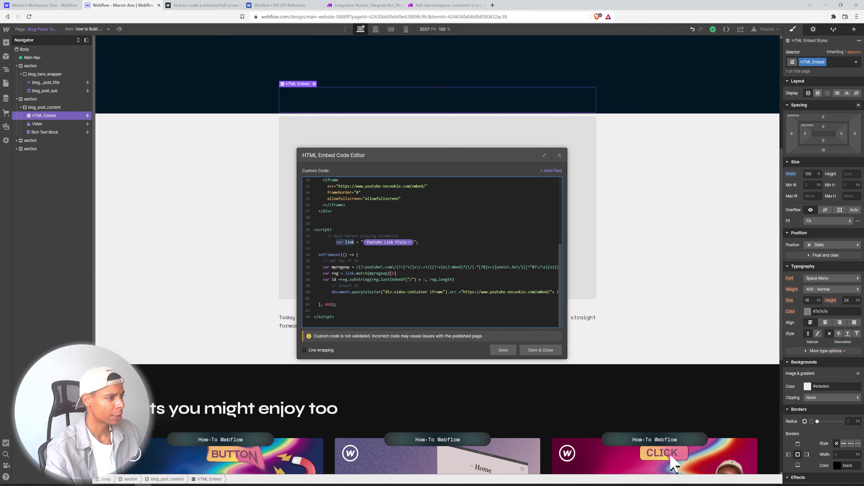
left_click(549, 172)
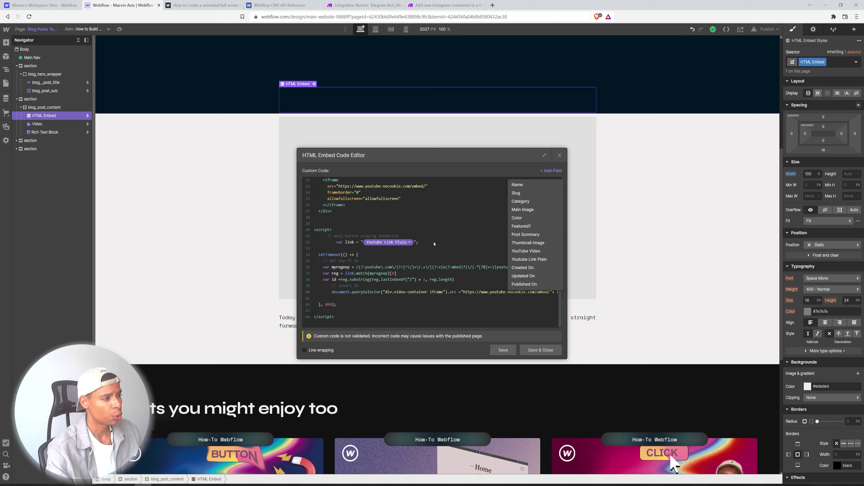
left_click(342, 245)
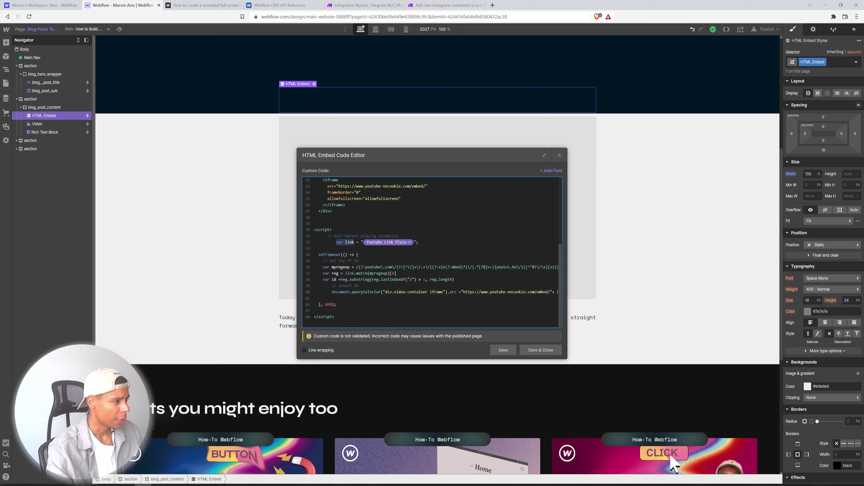
left_click(369, 299)
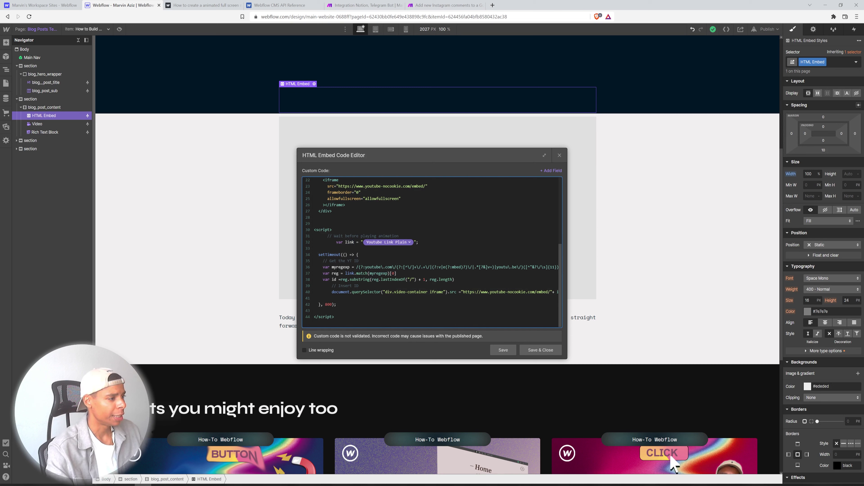
left_click_drag(355, 267, 429, 267)
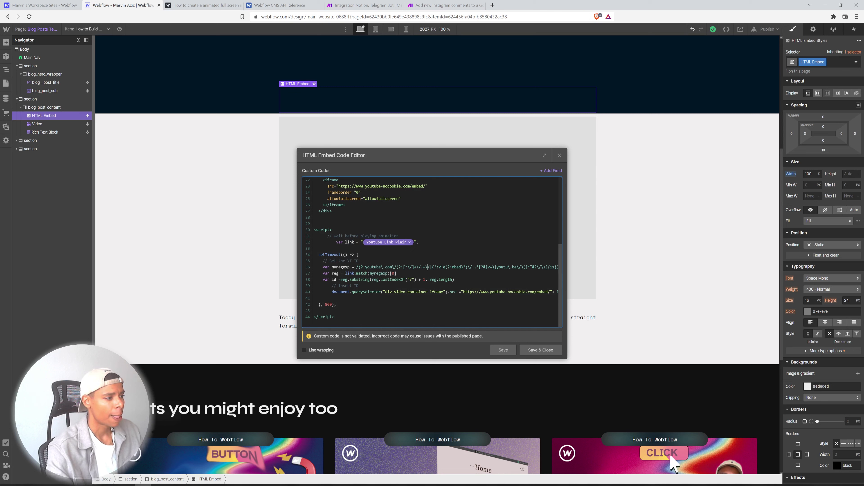
left_click_drag(341, 273, 403, 273)
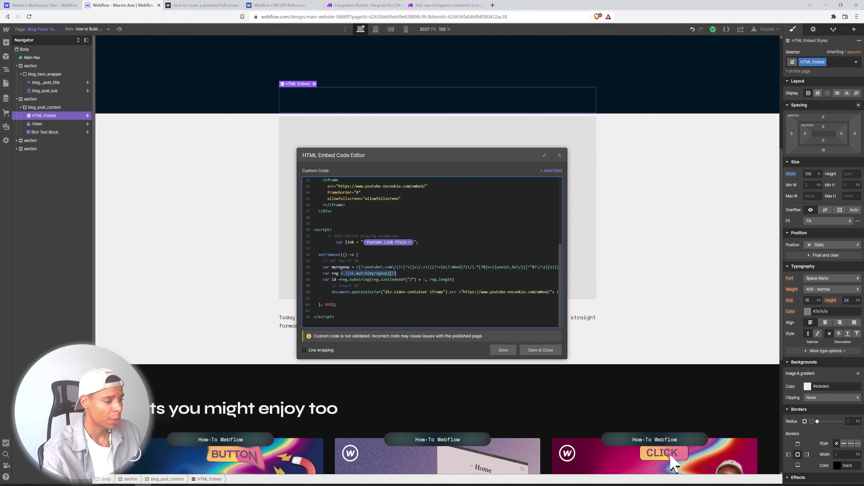
key("alt+Tab")
left_click(391, 196)
Check the post's YT Link property in Notion, then revisit the script's video-ID extraction line.
scroll(408, 214, "up", 8)
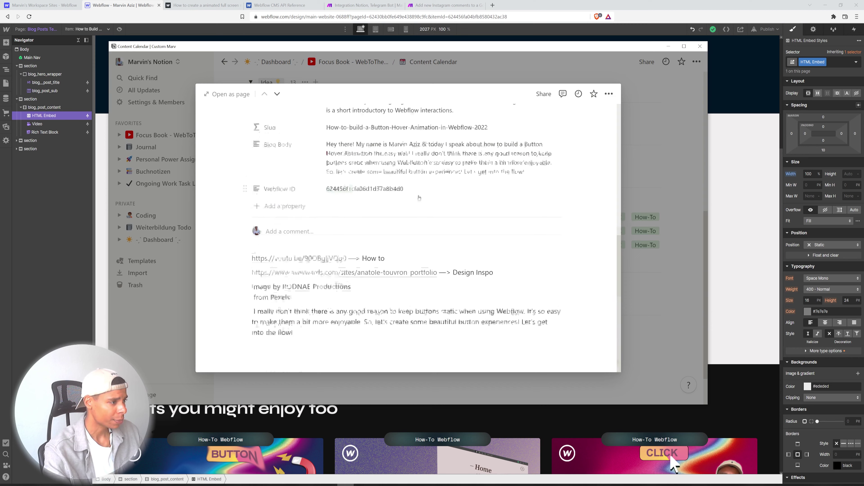
mouse_move(409, 224)
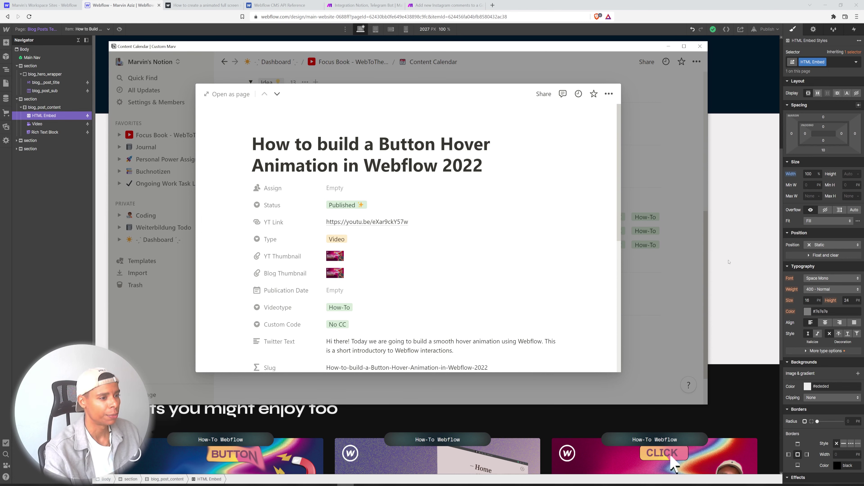
left_click(726, 267)
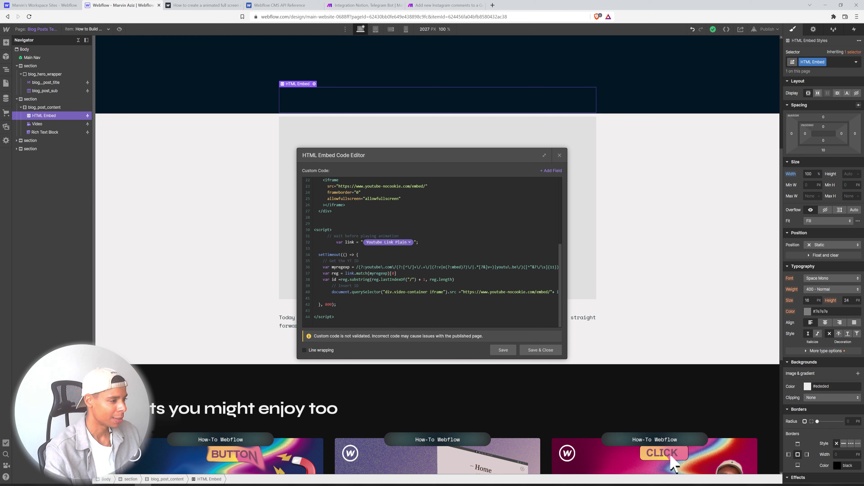
left_click_drag(331, 279, 370, 280)
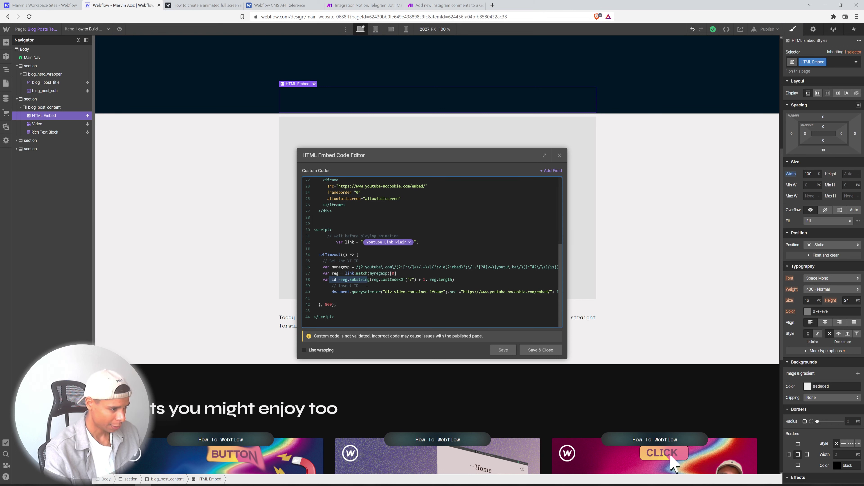
Highlight the script line in the HTML embed code that sets the iframe.
left_click(360, 298)
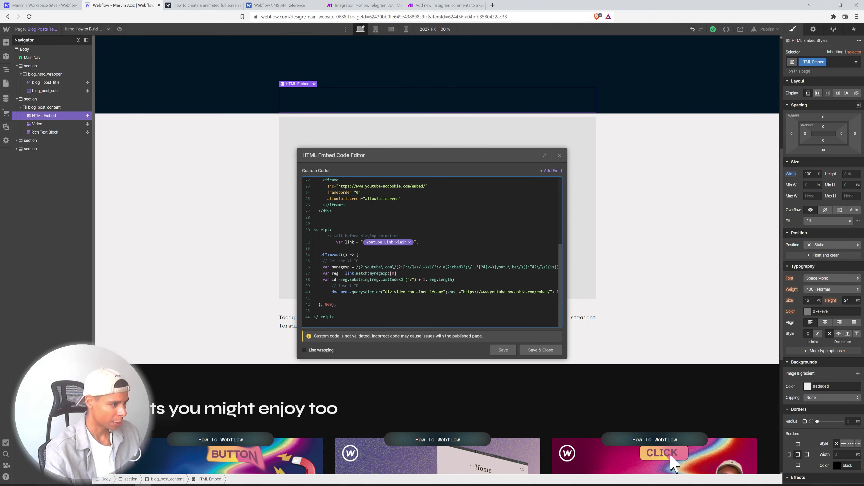
left_click_drag(331, 292, 431, 292)
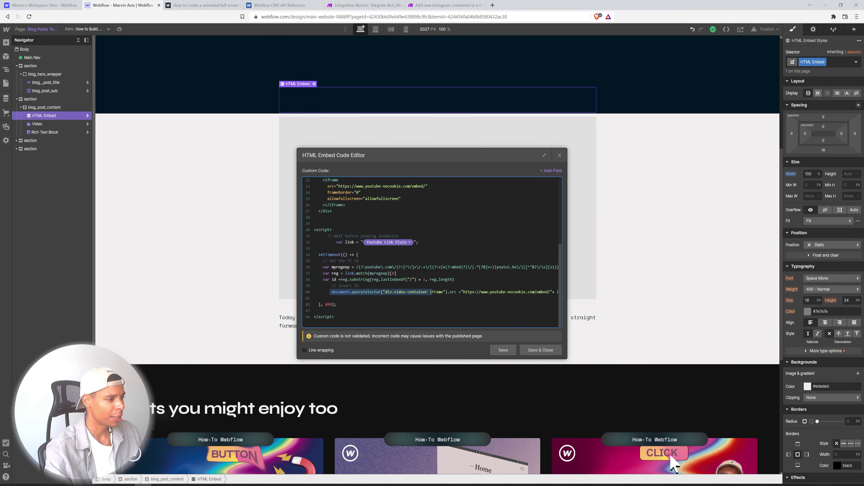
left_click(427, 292)
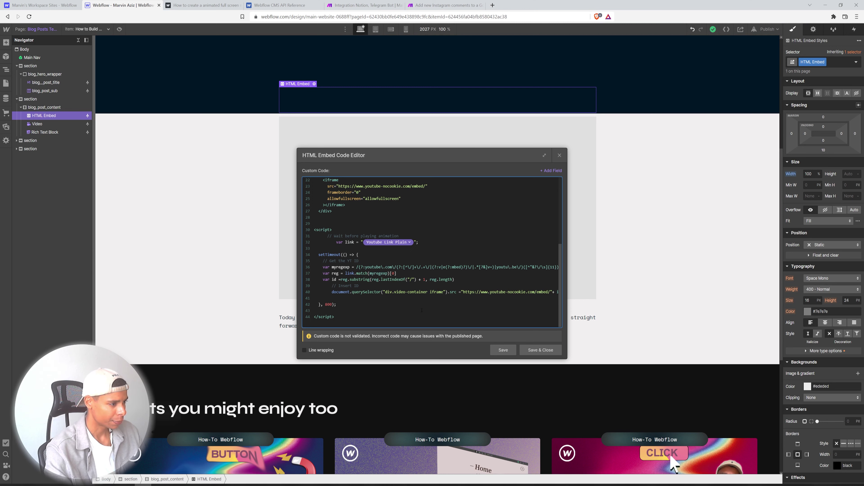
scroll(421, 310, "up", 1)
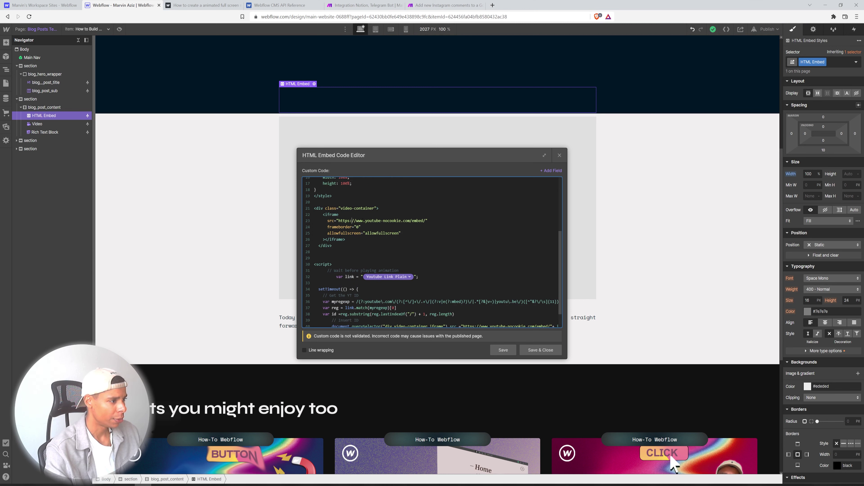
left_click_drag(352, 220, 412, 220)
scroll(425, 284, "down", 1)
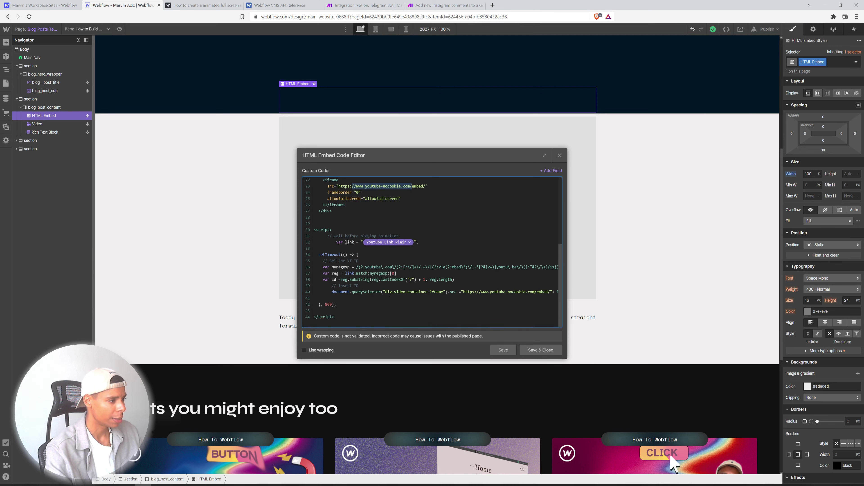
Point out the div.video-container iframe selector, the line 40 src and the nocookie URL, then close the editor.
left_click_drag(385, 292, 441, 292)
scroll(407, 291, "up", 2)
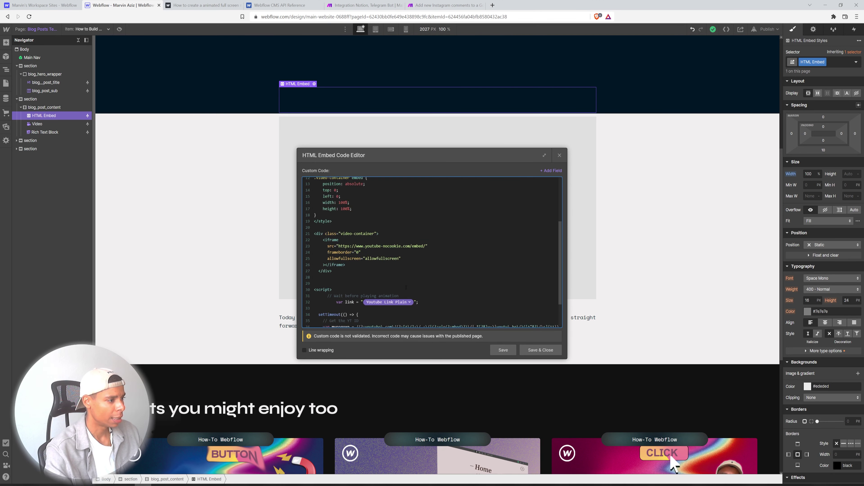
left_click_drag(339, 243, 379, 242)
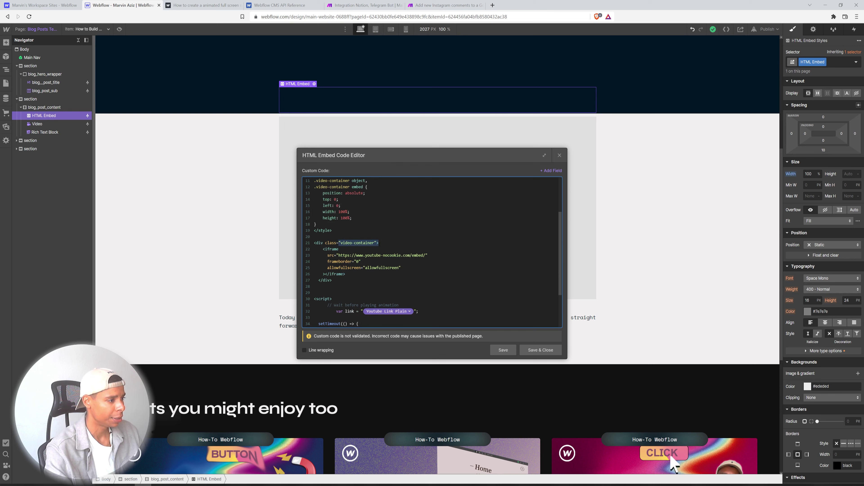
scroll(462, 283, "down", 2)
double_click(453, 301)
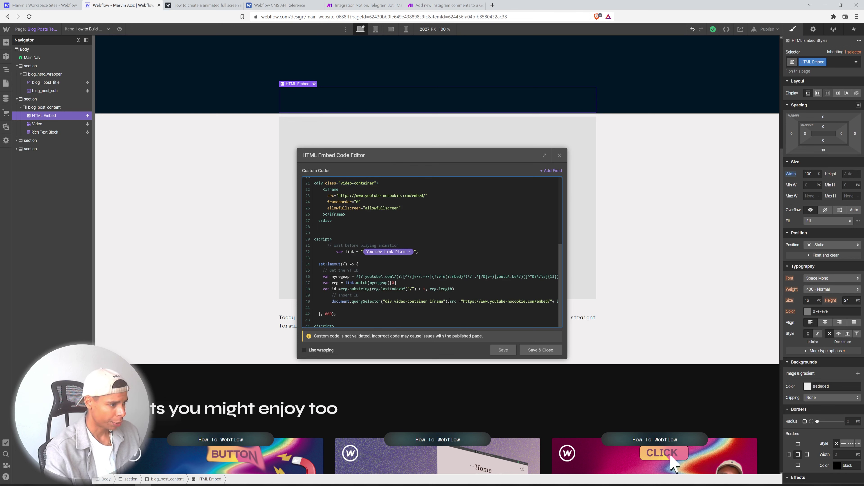
left_click_drag(466, 304, 566, 304)
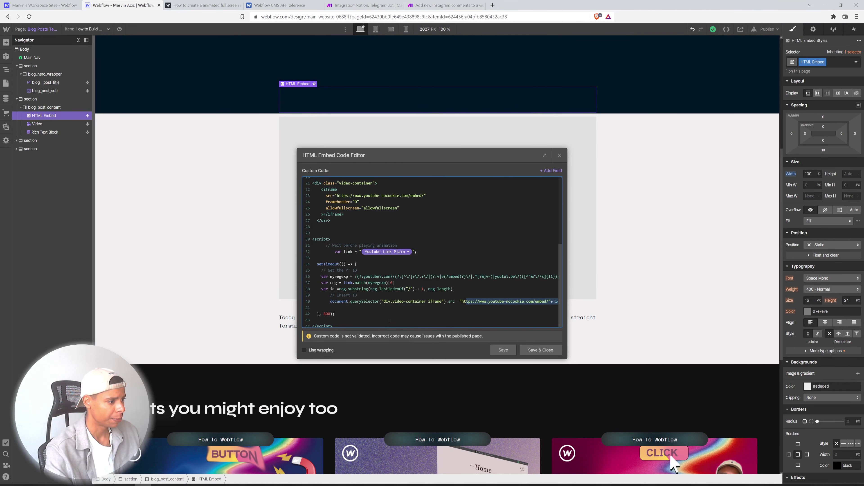
left_click(373, 315)
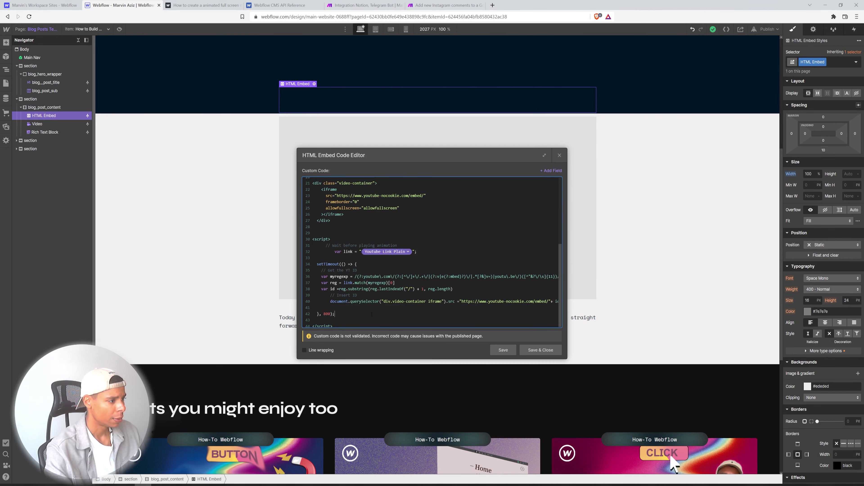
key("ctrl+s")
left_click(393, 5)
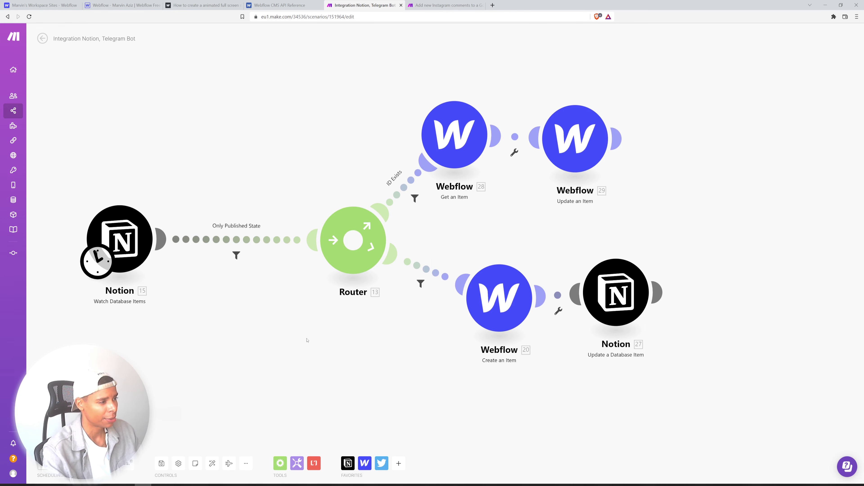
Add a Twitter Create a Tweet module after the Notion Update a Database Item step.
scroll(386, 347, "right", 3)
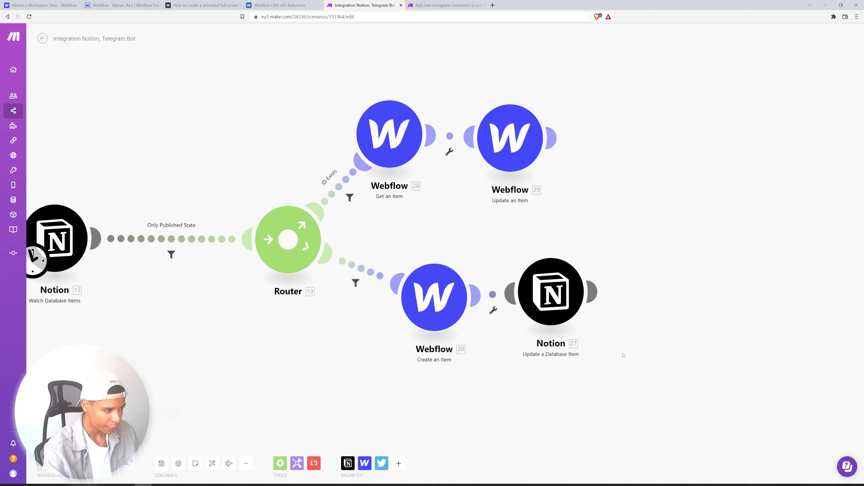
scroll(628, 360, "left", 3)
scroll(641, 320, "down", 2)
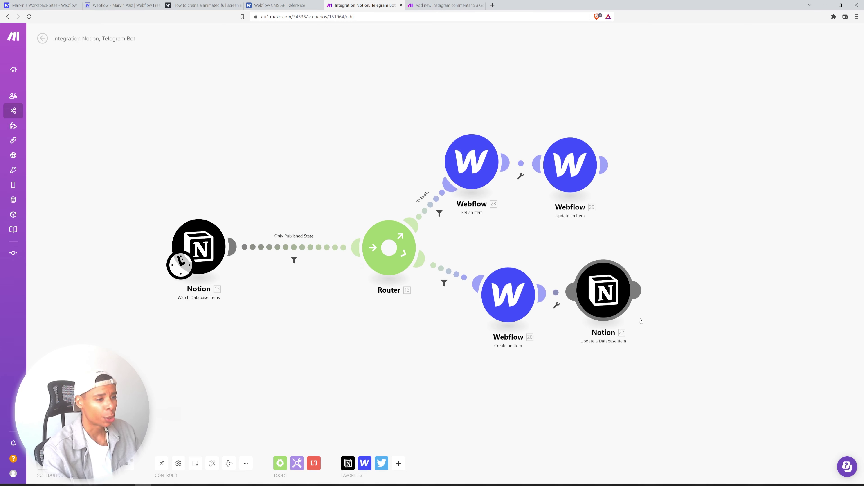
scroll(642, 320, "right", 4)
scroll(513, 327, "left", 1)
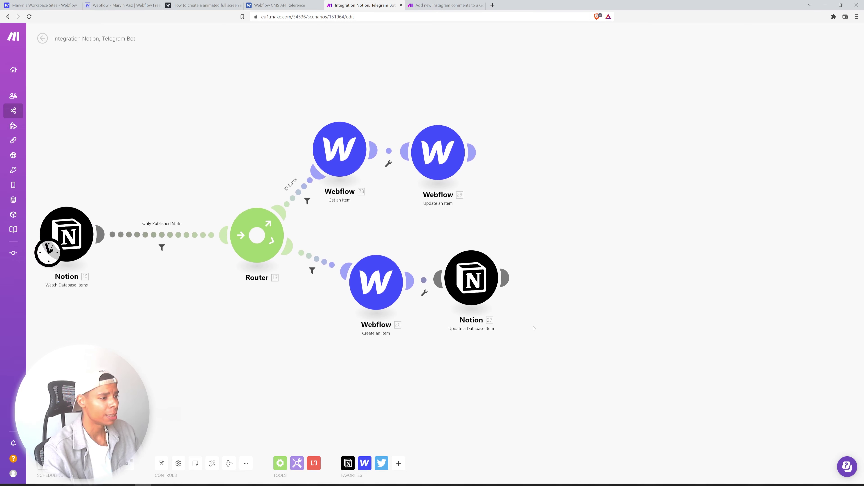
left_click(504, 277)
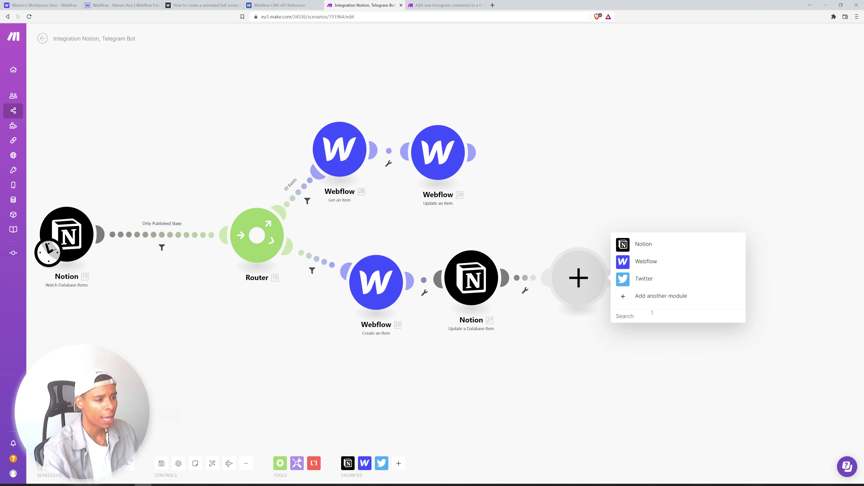
left_click(644, 279)
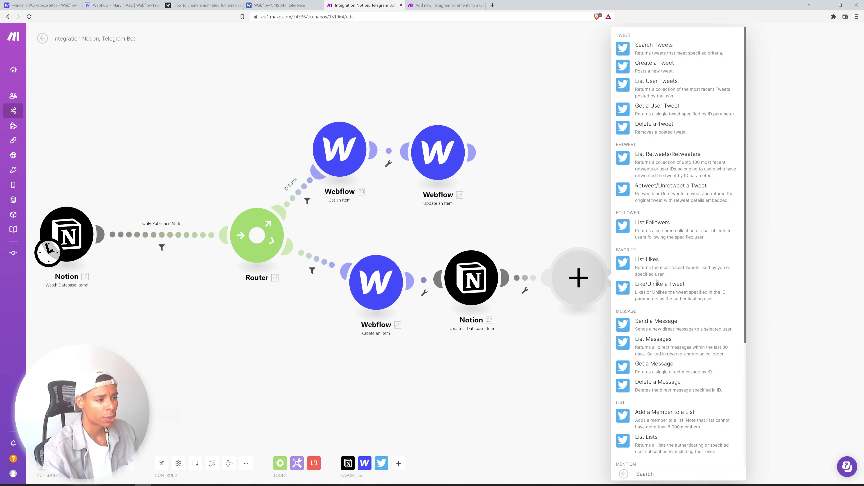
left_click(657, 63)
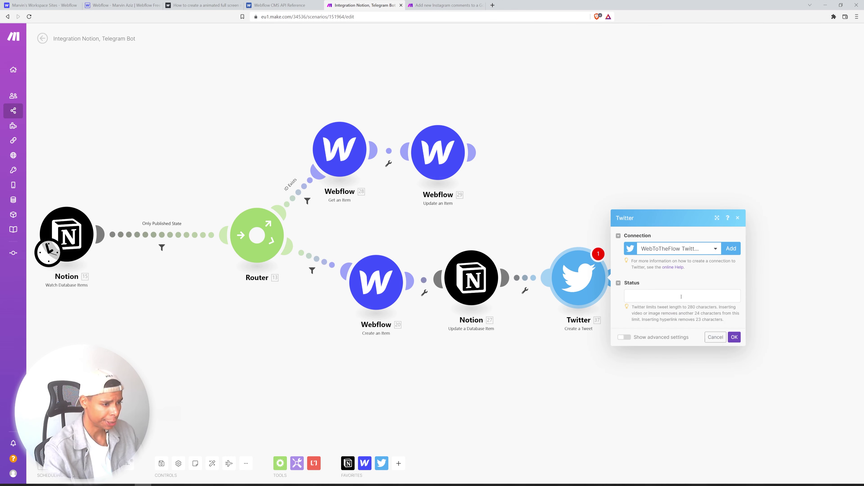
Review the tweet Status field mappings, close the Twitter settings, and go to the published blog post.
left_click(681, 297)
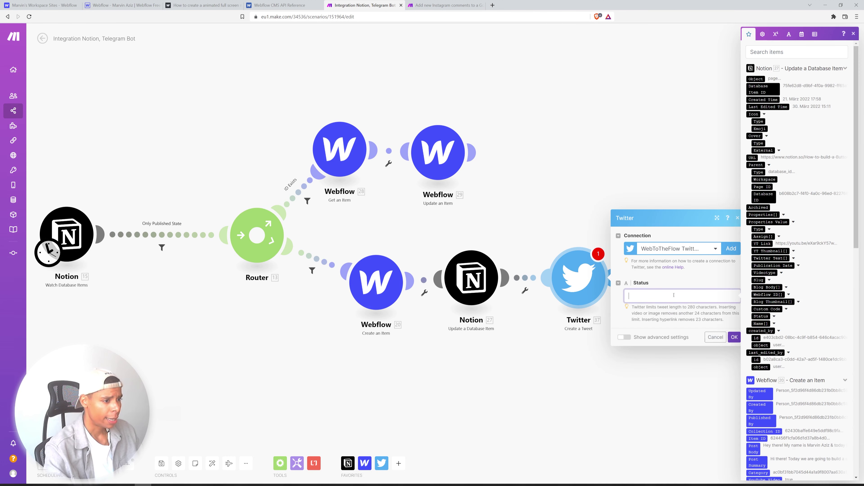
left_click(715, 337)
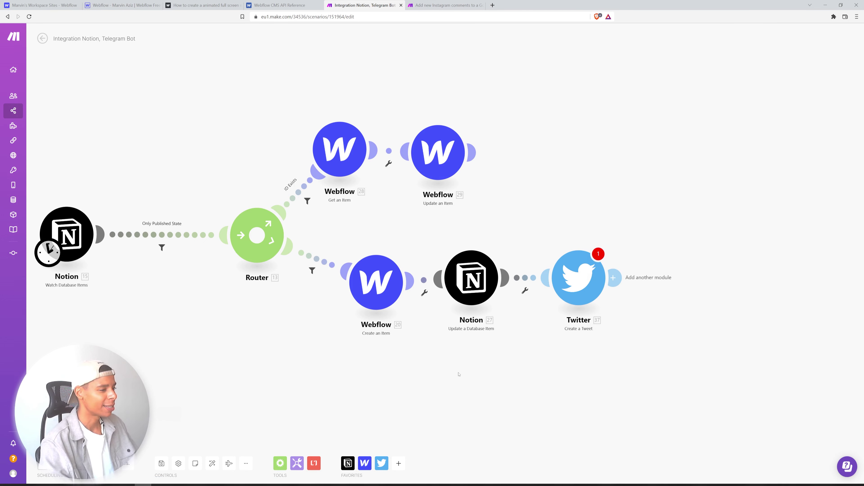
left_click_drag(459, 374, 500, 373)
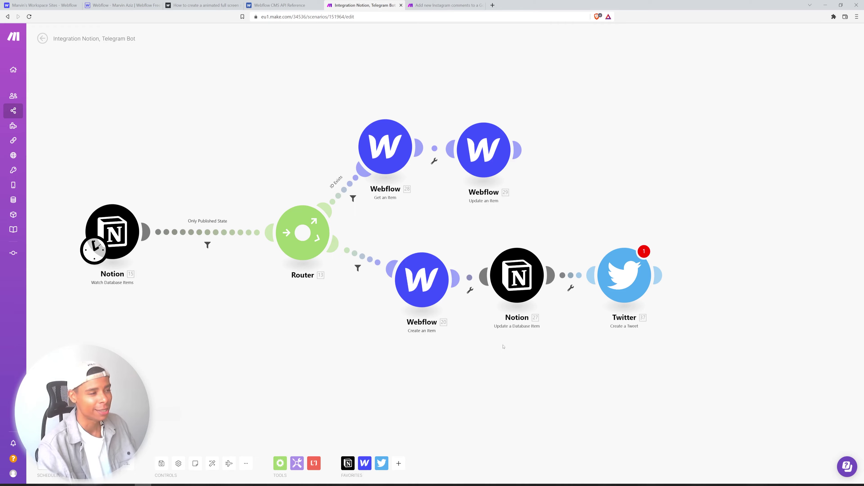
left_click(214, 5)
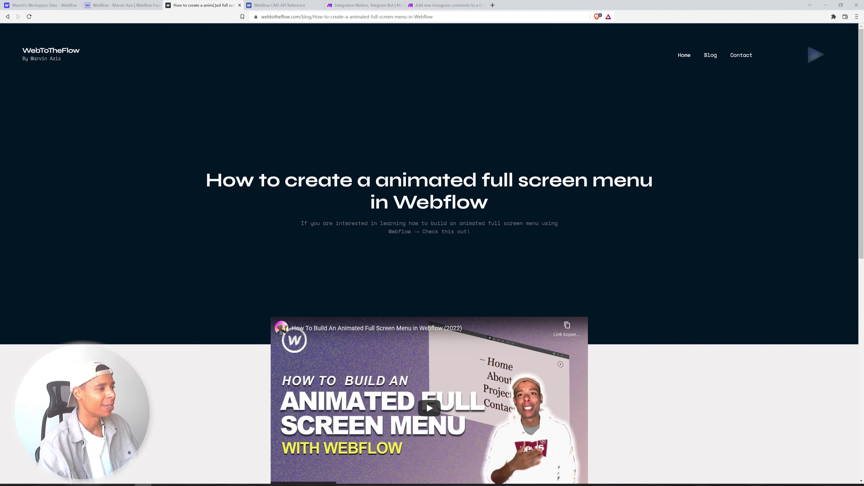